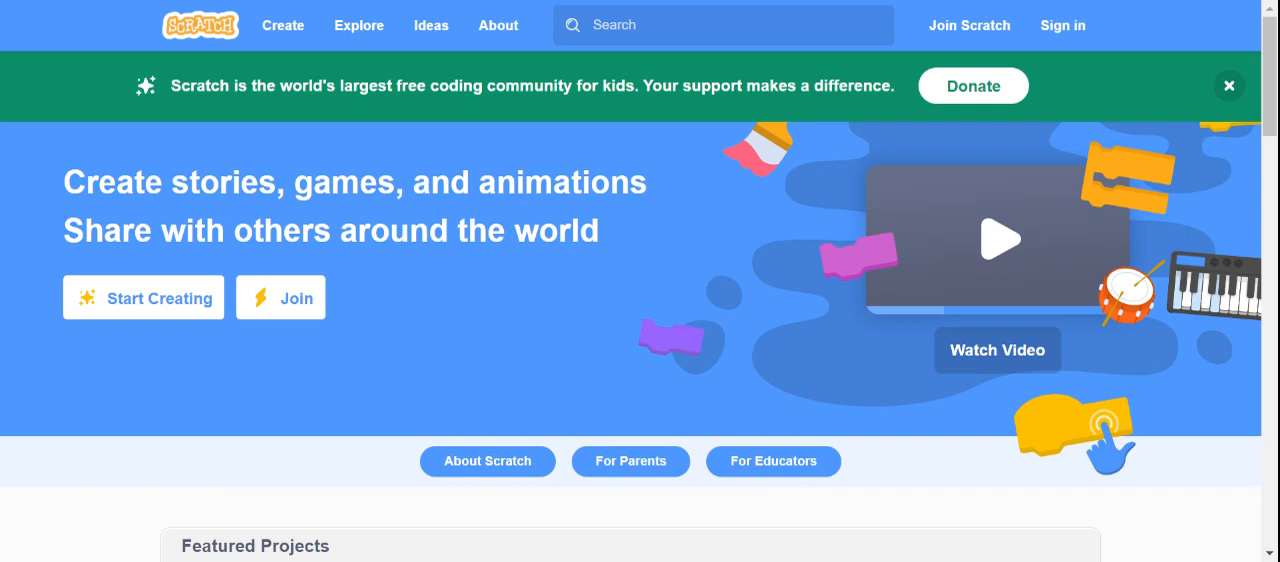
- Sign in with the account username and password, and create a new project
{"action": "left_click", "coordinate": [1062, 25]}
{"action": "type", "text": "MrsChand"}
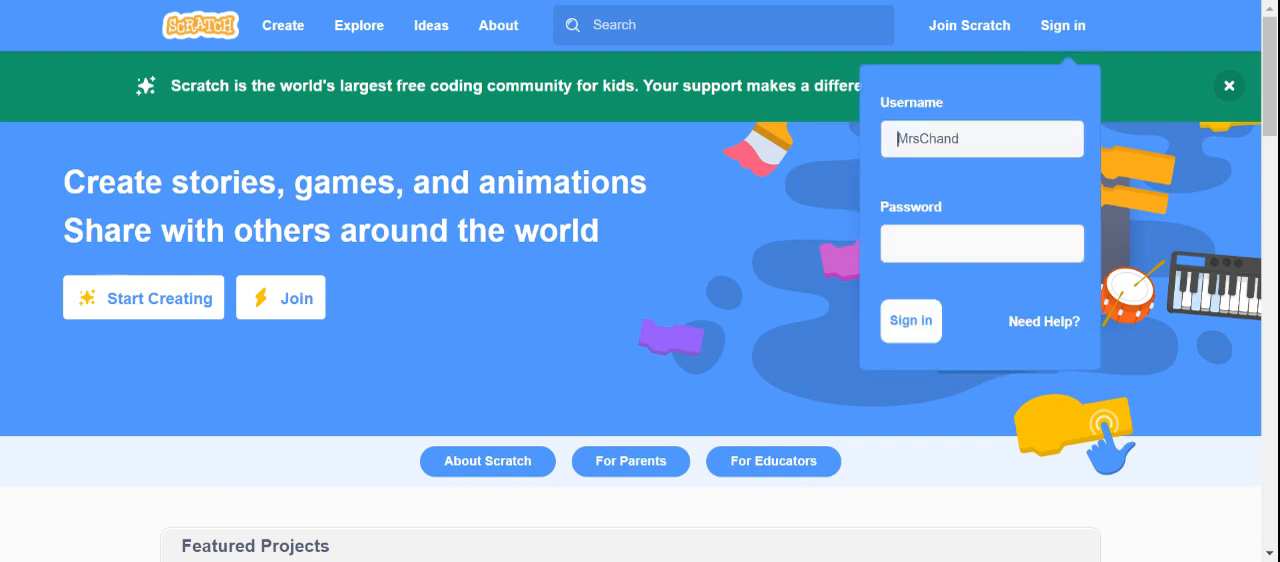
{"action": "key", "text": "Tab"}
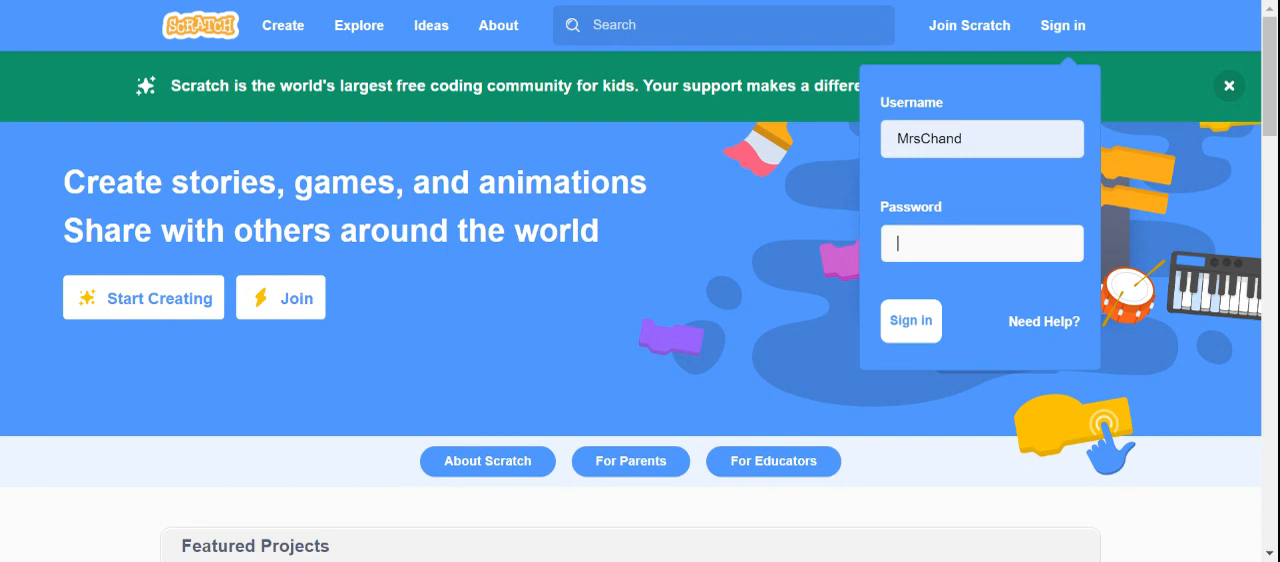
{"action": "key", "text": "Return"}
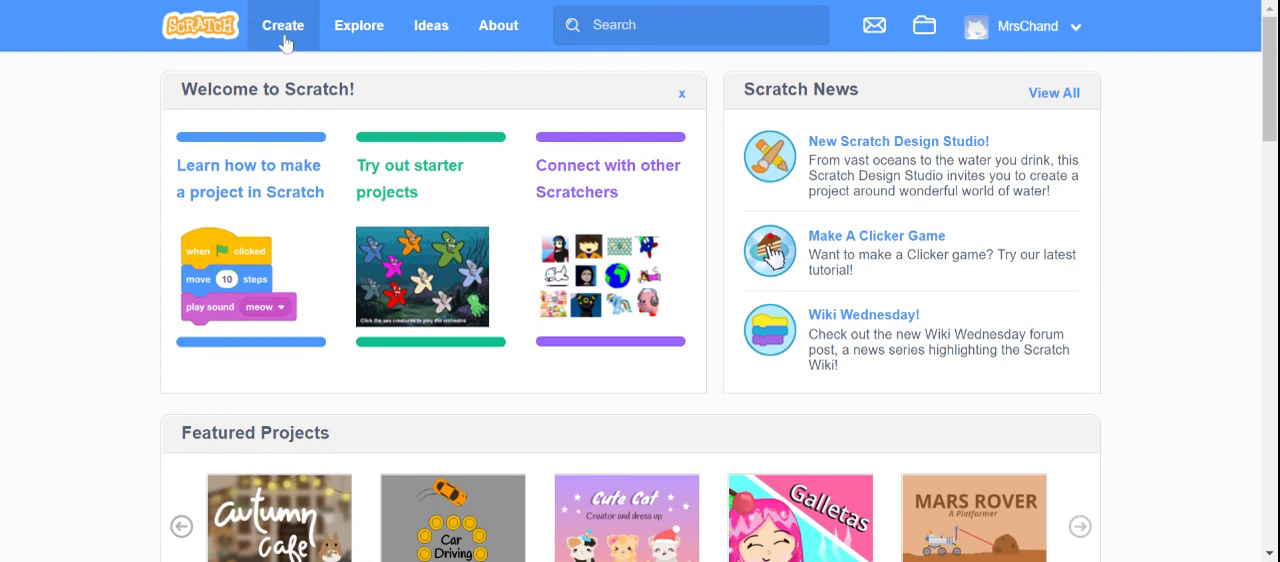
{"action": "left_click", "coordinate": [285, 43]}
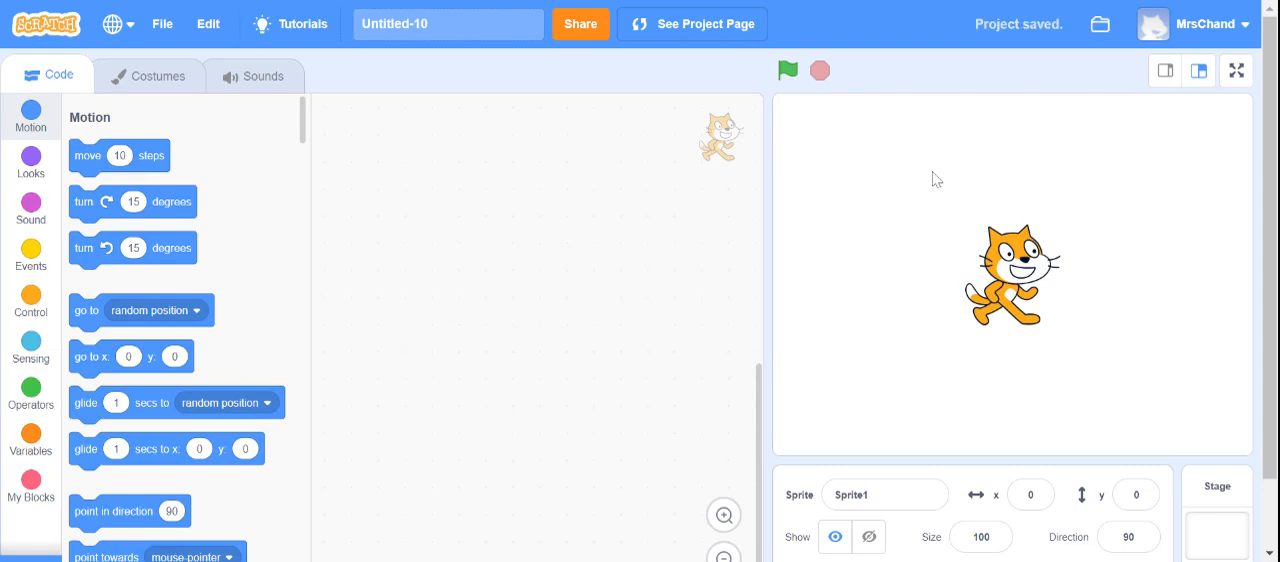
- Browse the full sprite library from Abby down to the dinosaurs, and return to the project without choosing a sprite
{"action": "scroll", "coordinate": [1268, 305], "scroll_direction": "down", "scroll_amount": 2}
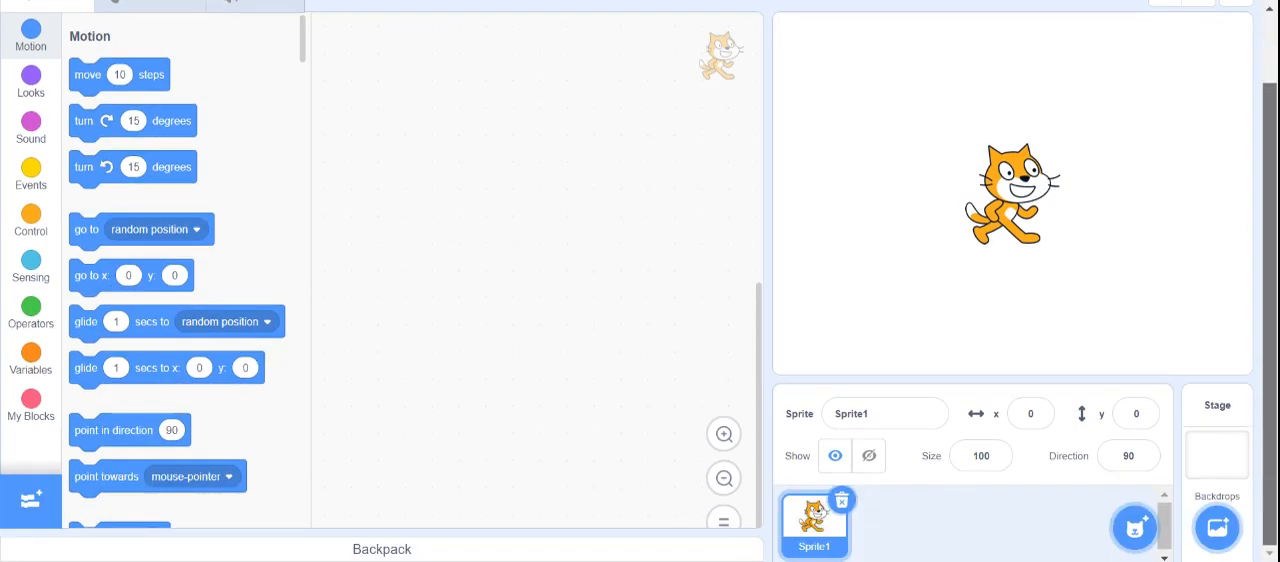
{"action": "mouse_move", "coordinate": [1138, 535]}
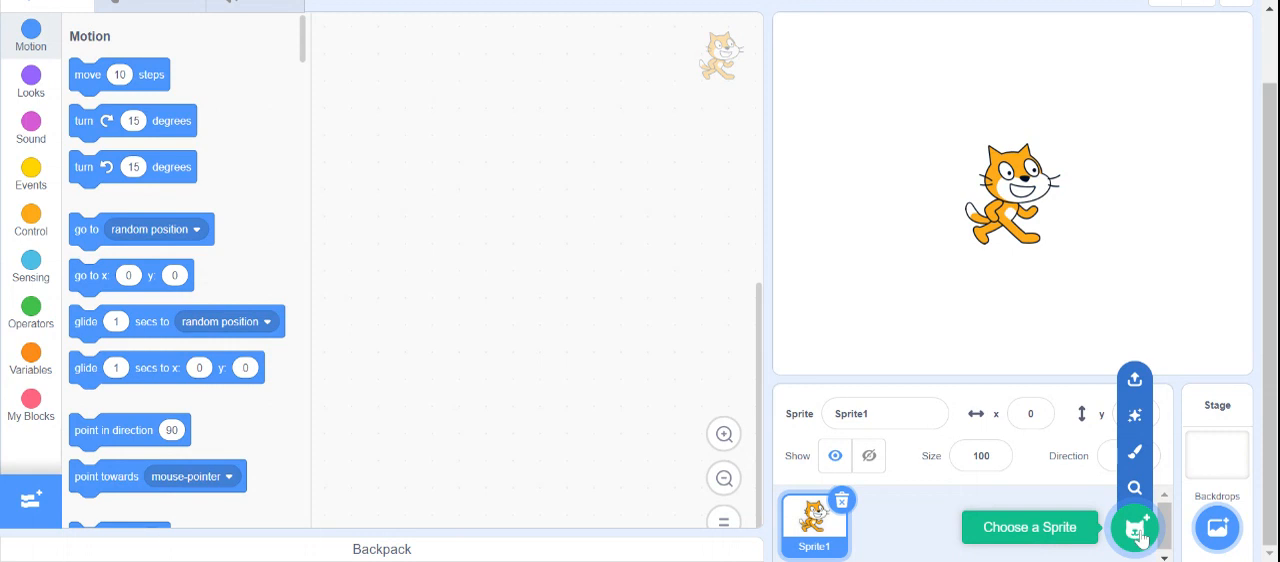
{"action": "left_click", "coordinate": [1135, 530]}
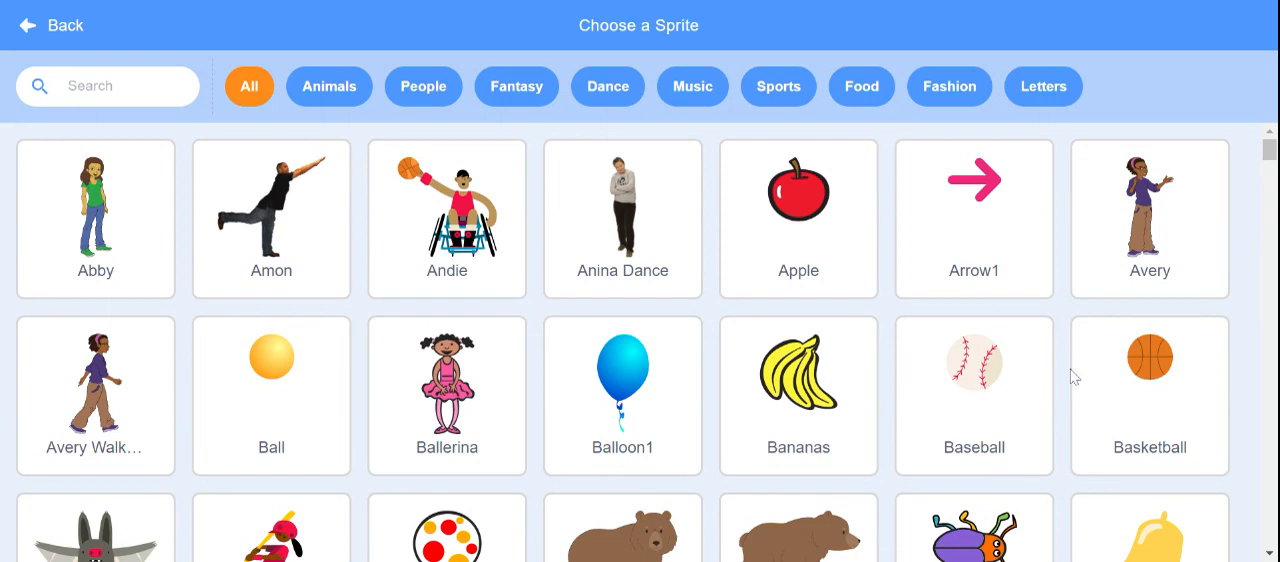
{"action": "scroll", "coordinate": [1138, 378], "scroll_direction": "down", "scroll_amount": 1}
{"action": "scroll", "coordinate": [1138, 378], "scroll_direction": "down", "scroll_amount": 3}
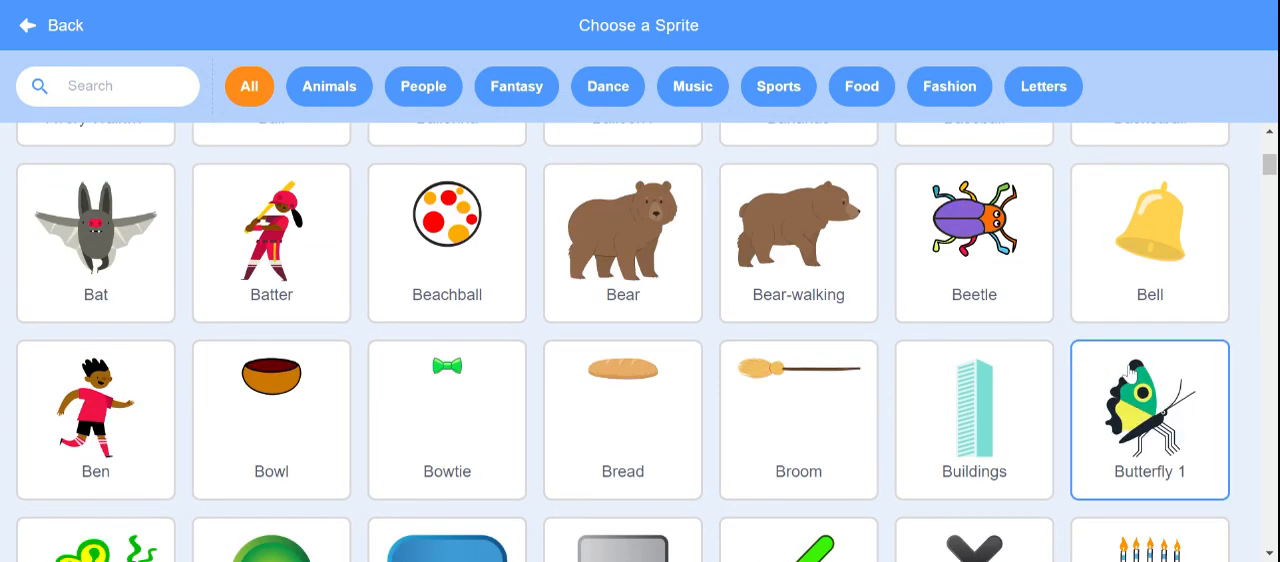
{"action": "scroll", "coordinate": [1120, 368], "scroll_direction": "down", "scroll_amount": 1}
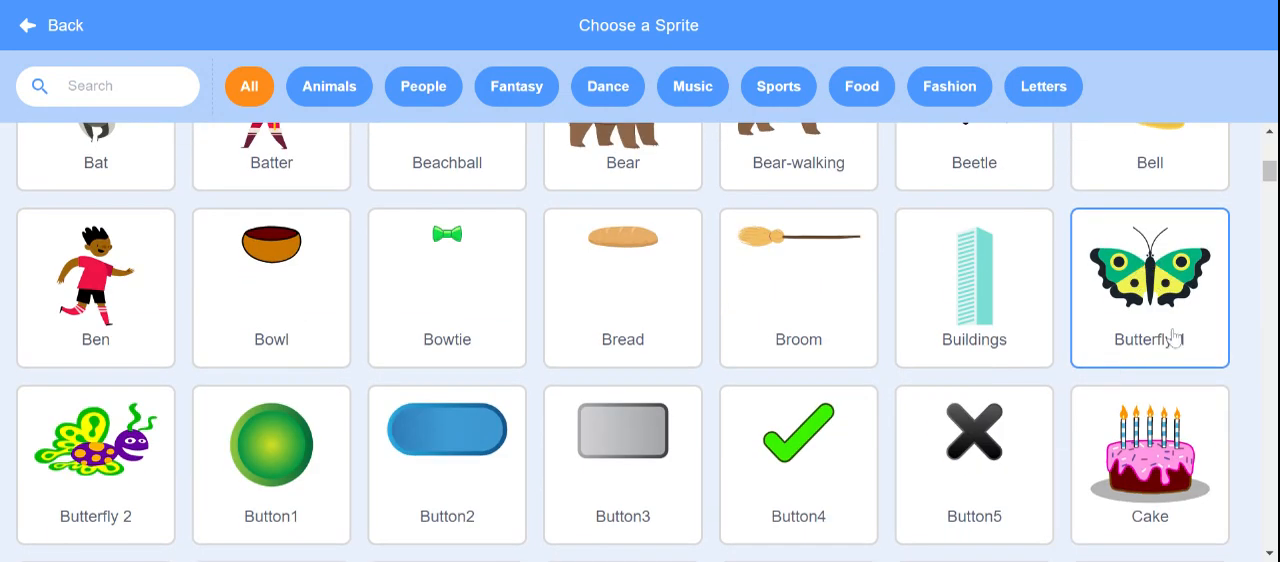
{"action": "scroll", "coordinate": [1168, 340], "scroll_direction": "down", "scroll_amount": 3}
{"action": "scroll", "coordinate": [1185, 392], "scroll_direction": "down", "scroll_amount": 1}
{"action": "scroll", "coordinate": [1134, 374], "scroll_direction": "down", "scroll_amount": 2}
{"action": "scroll", "coordinate": [1134, 374], "scroll_direction": "up", "scroll_amount": 1}
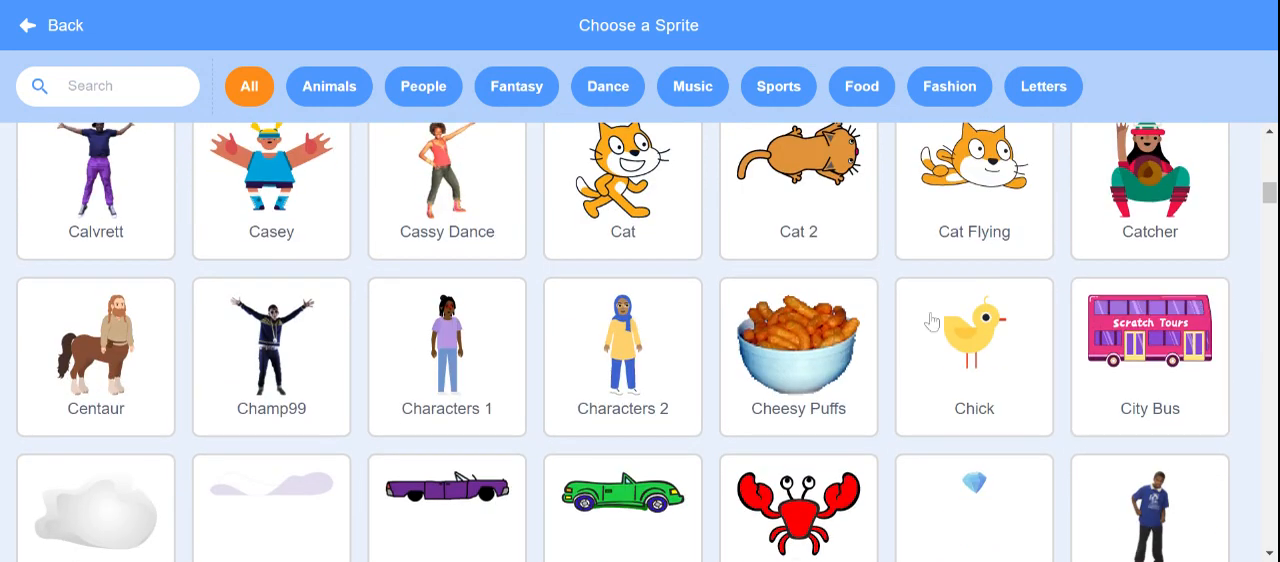
{"action": "scroll", "coordinate": [768, 388], "scroll_direction": "down", "scroll_amount": 2}
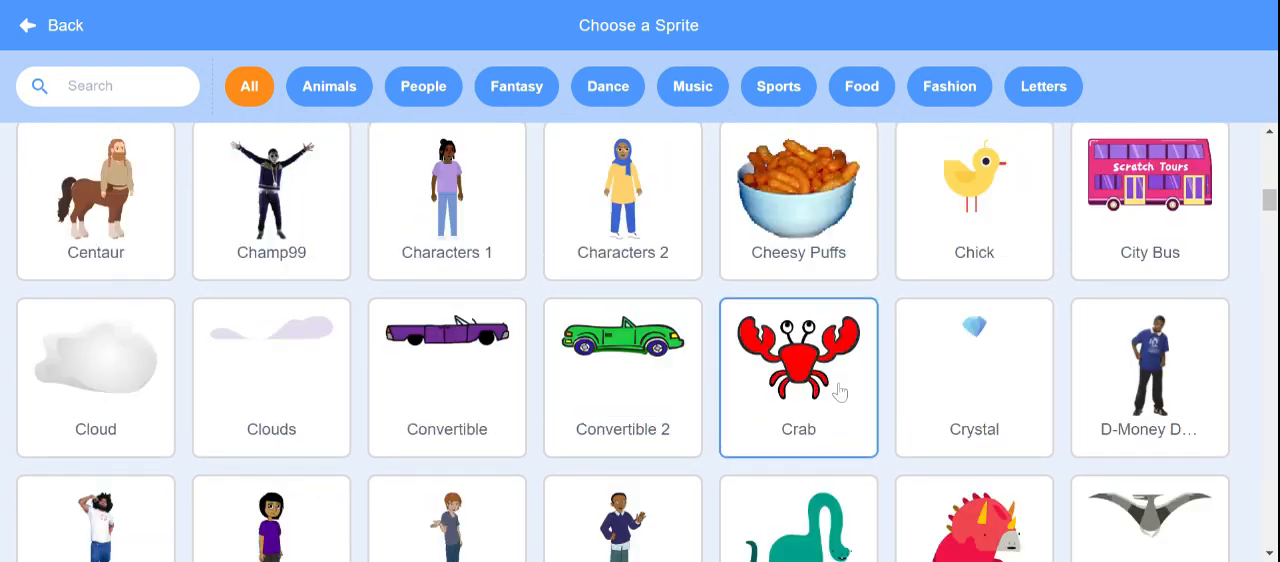
{"action": "scroll", "coordinate": [842, 392], "scroll_direction": "down", "scroll_amount": 1}
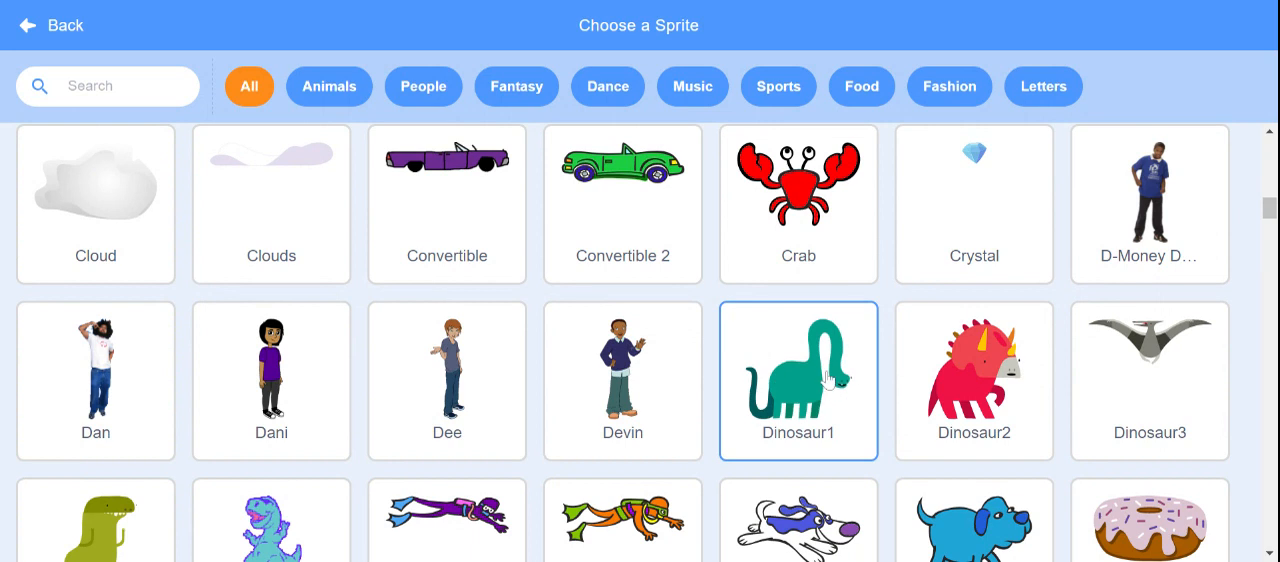
{"action": "left_click", "coordinate": [40, 32]}
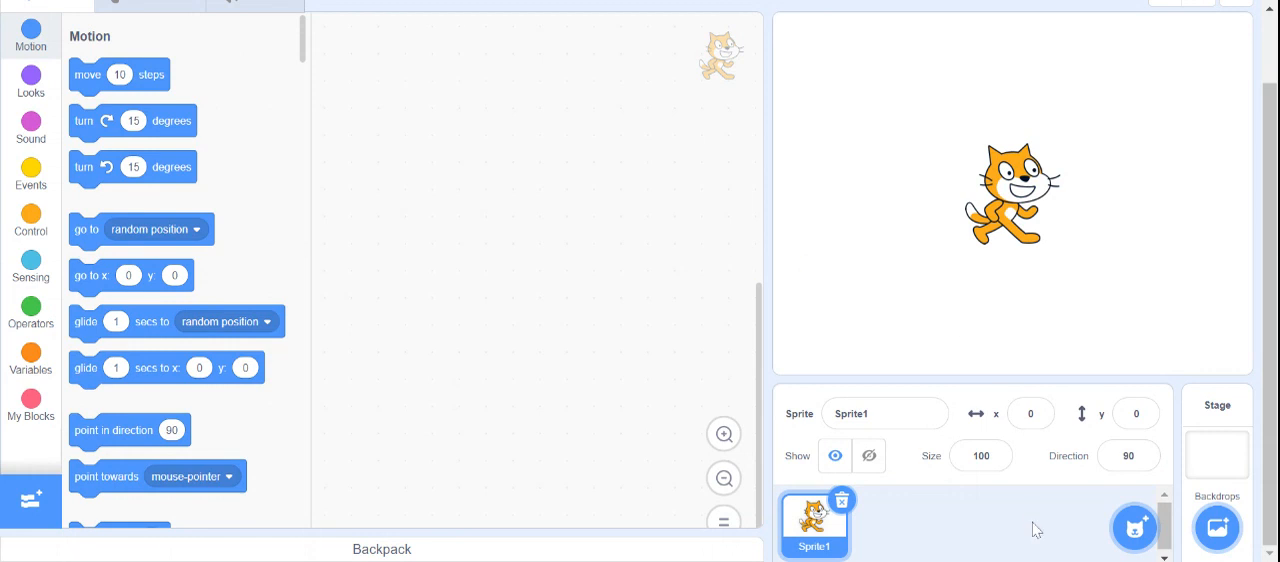
- Add a blank sprite for painting and delete the default cat sprite
{"action": "mouse_move", "coordinate": [1136, 537]}
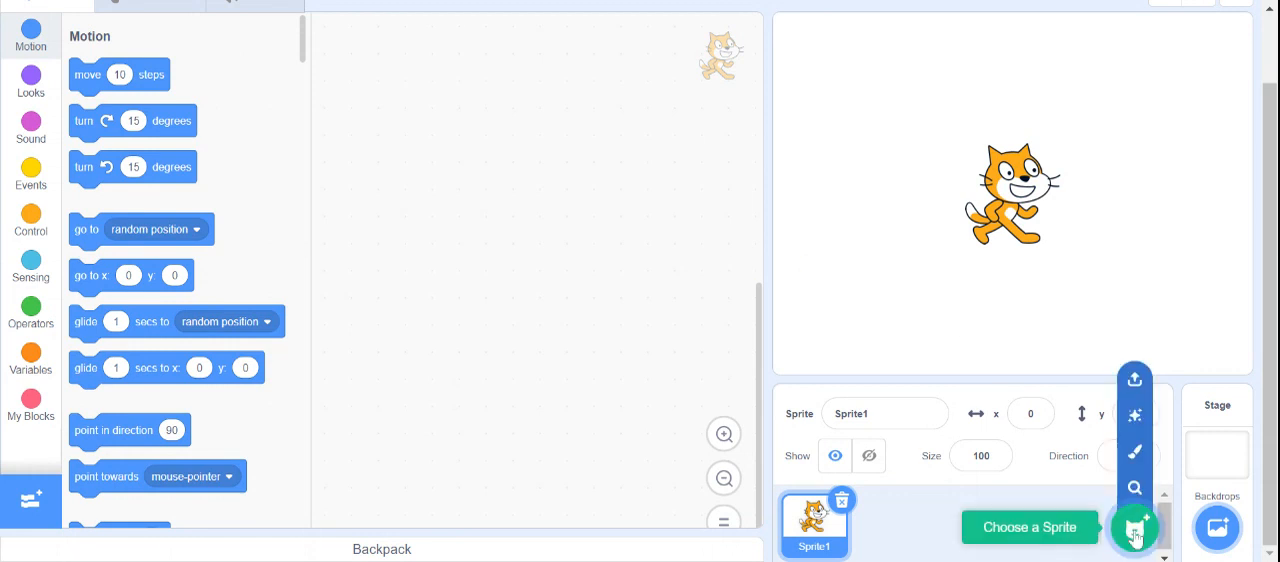
{"action": "left_click", "coordinate": [1134, 456]}
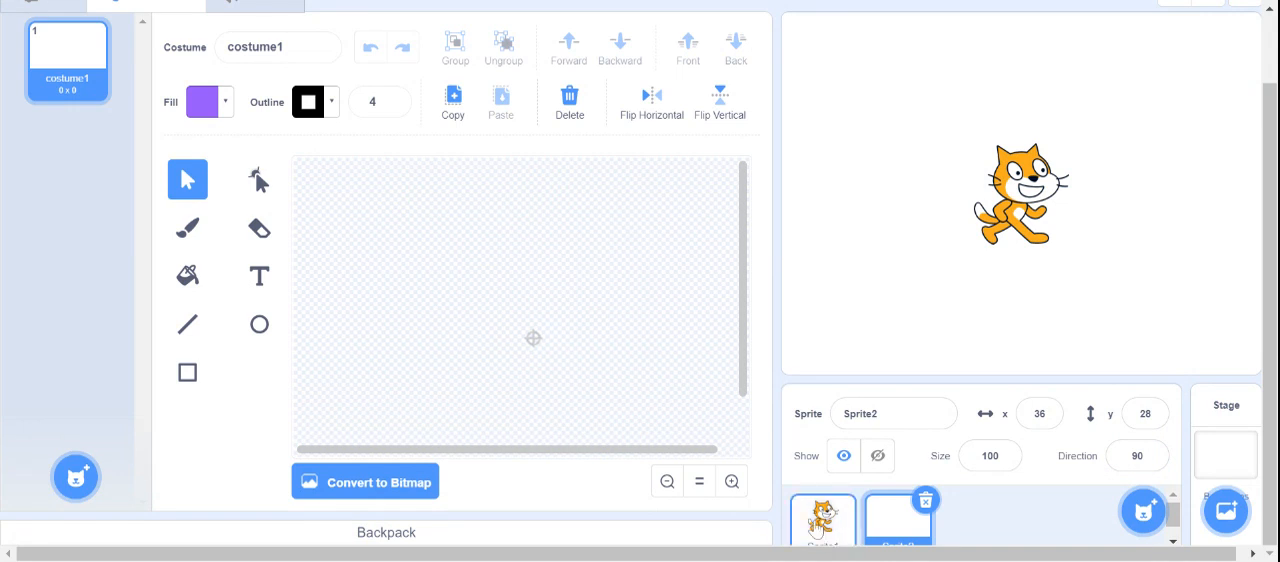
{"action": "left_click", "coordinate": [818, 522]}
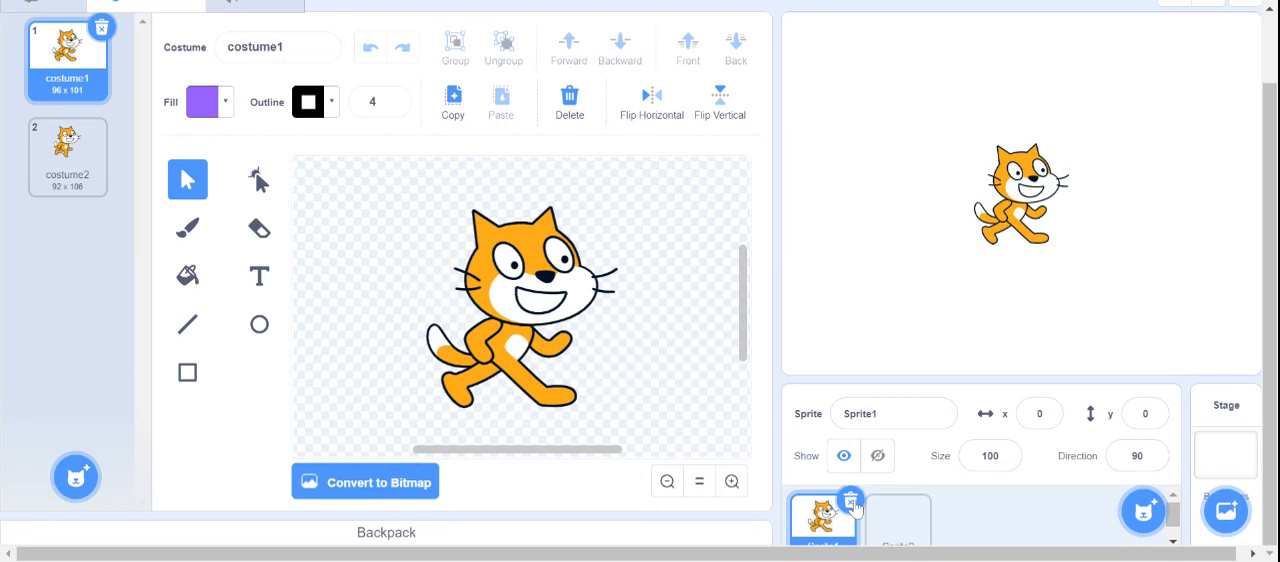
{"action": "left_click", "coordinate": [852, 503]}
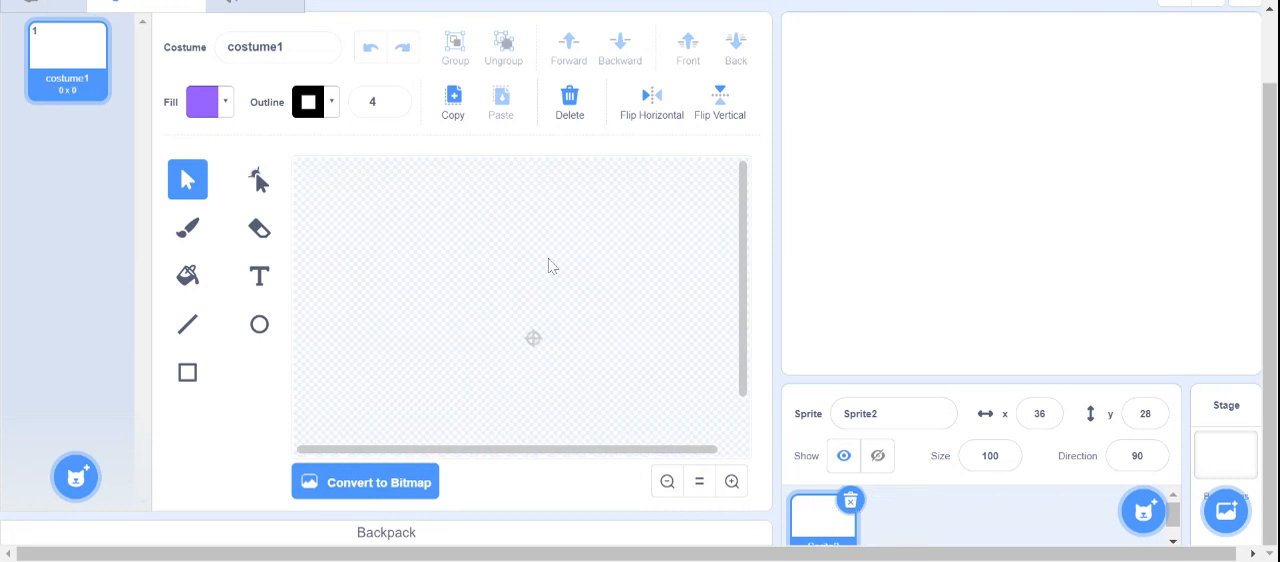
- Rename the blank sprite as Penguin
{"action": "left_click", "coordinate": [888, 406]}
{"action": "left_click_drag", "start_coordinate": [880, 413], "coordinate": [826, 422]}
{"action": "type", "text": "Penguin"}
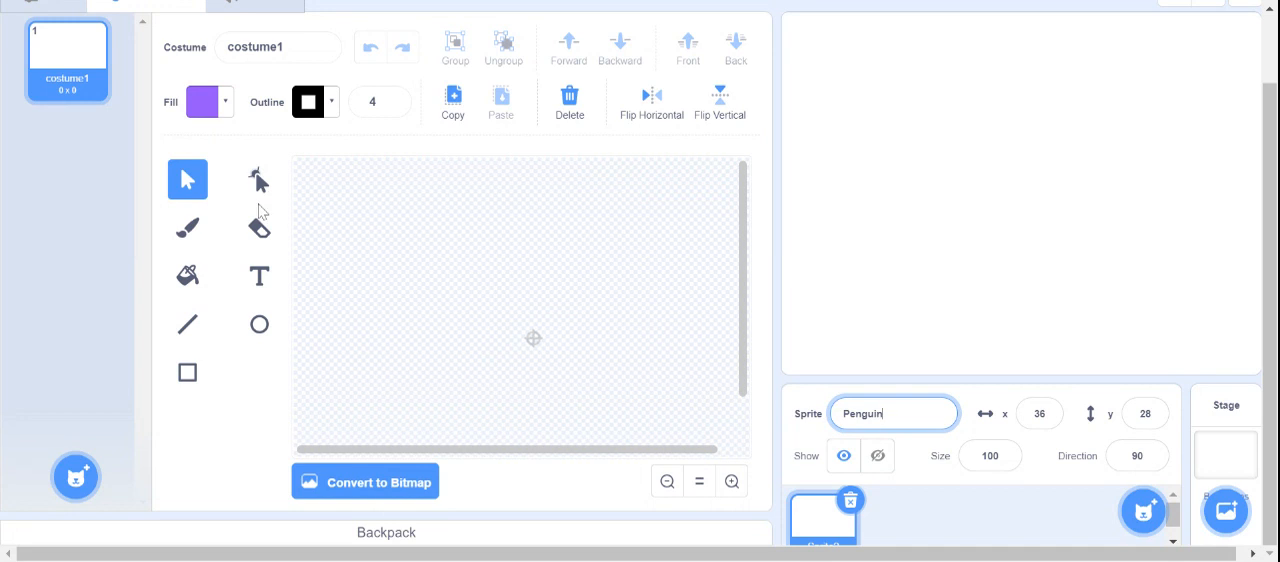
- Draw a tall oval body about 95 by 145 near the canvas centre and a round head overlapping its upper end
{"action": "left_click", "coordinate": [258, 330]}
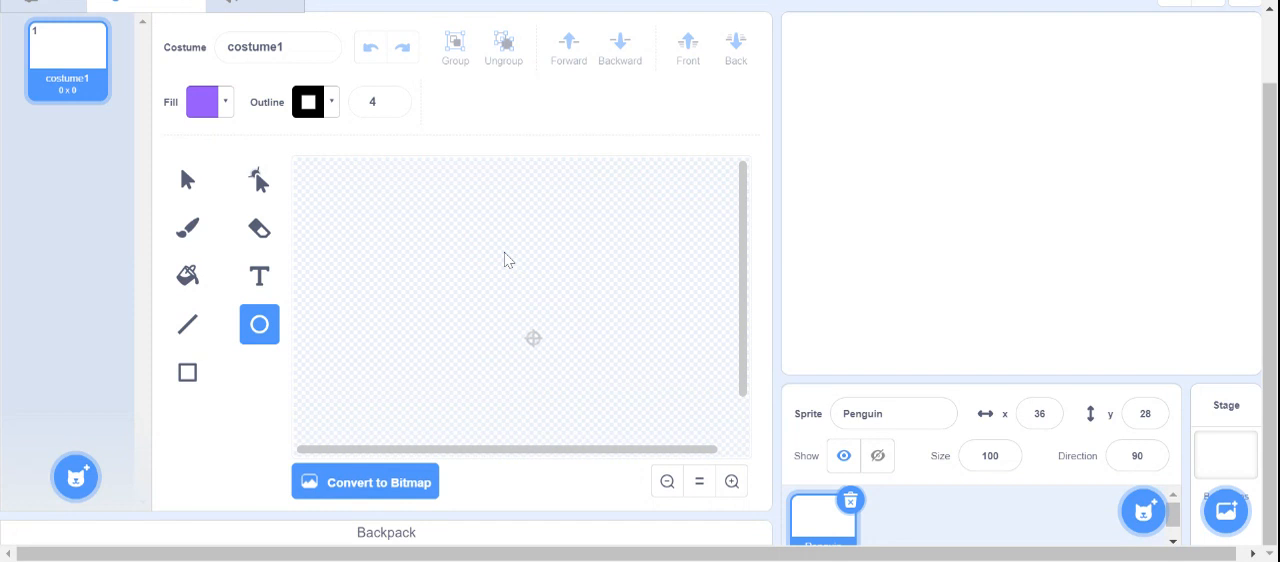
{"action": "left_click_drag", "start_coordinate": [481, 240], "coordinate": [578, 392]}
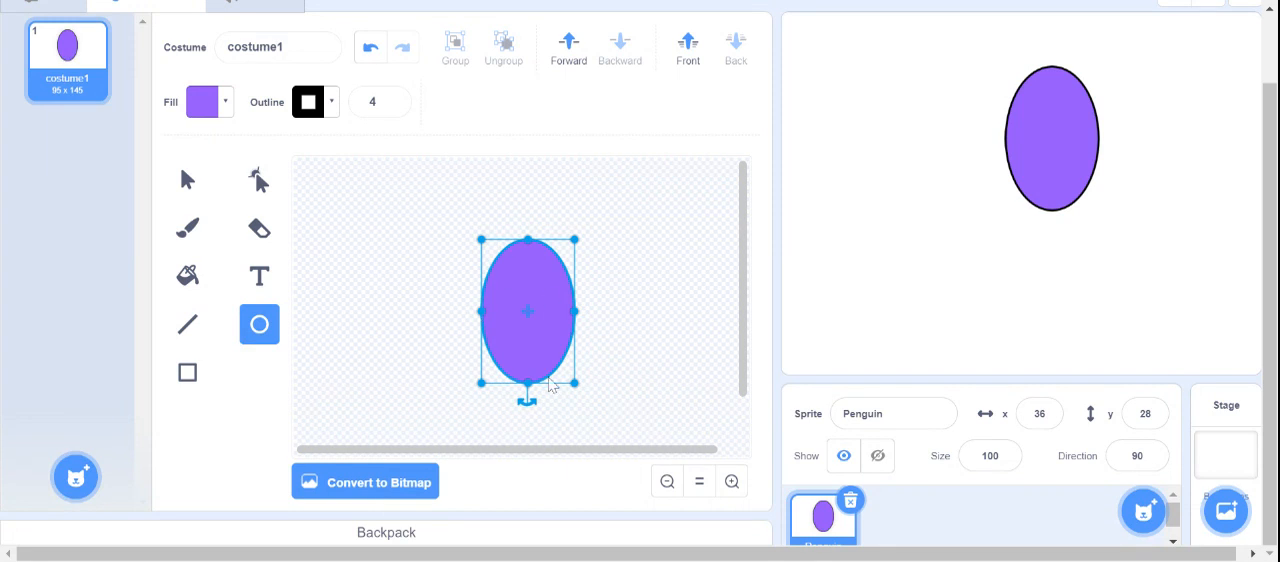
{"action": "left_click_drag", "start_coordinate": [563, 303], "coordinate": [527, 310]}
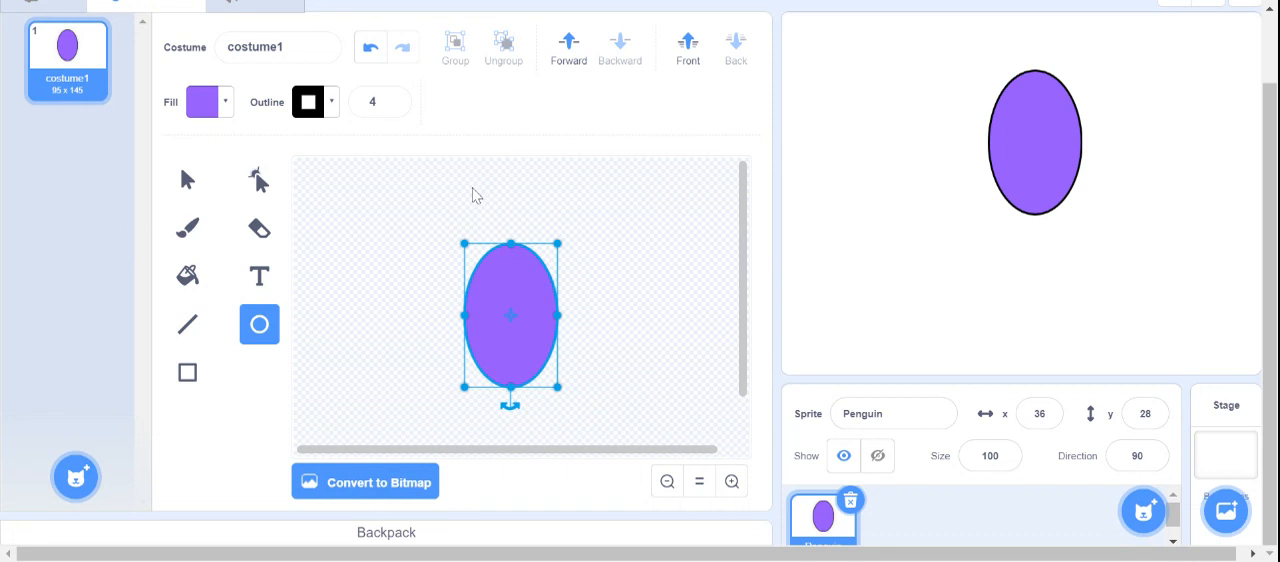
{"action": "left_click_drag", "start_coordinate": [469, 183], "coordinate": [546, 266]}
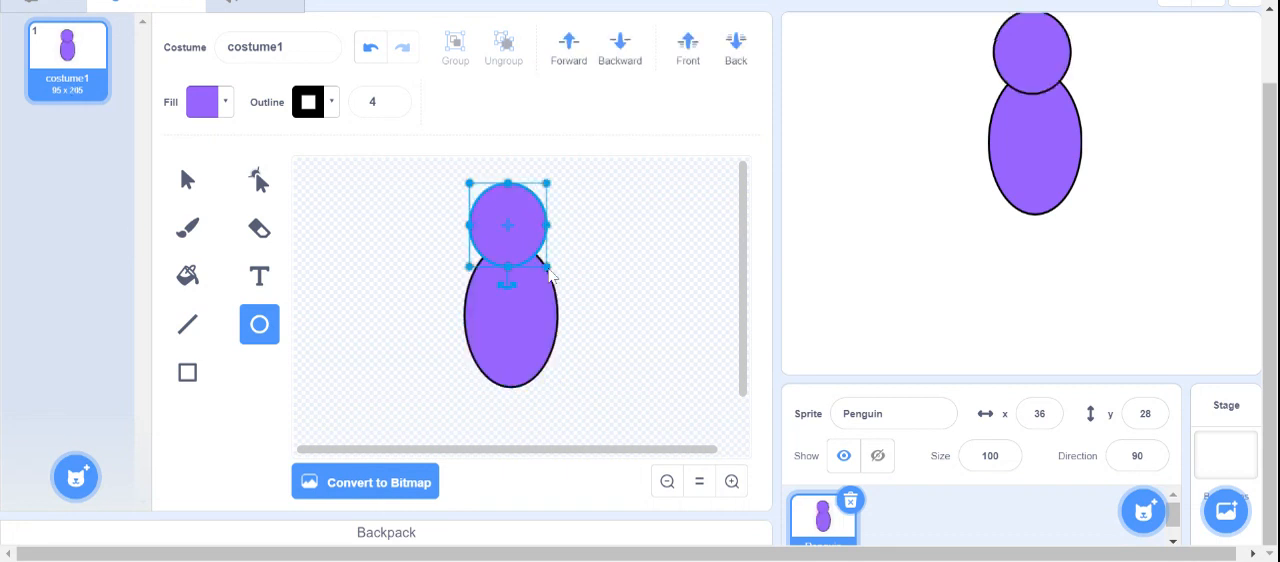
{"action": "left_click_drag", "start_coordinate": [508, 225], "coordinate": [502, 229]}
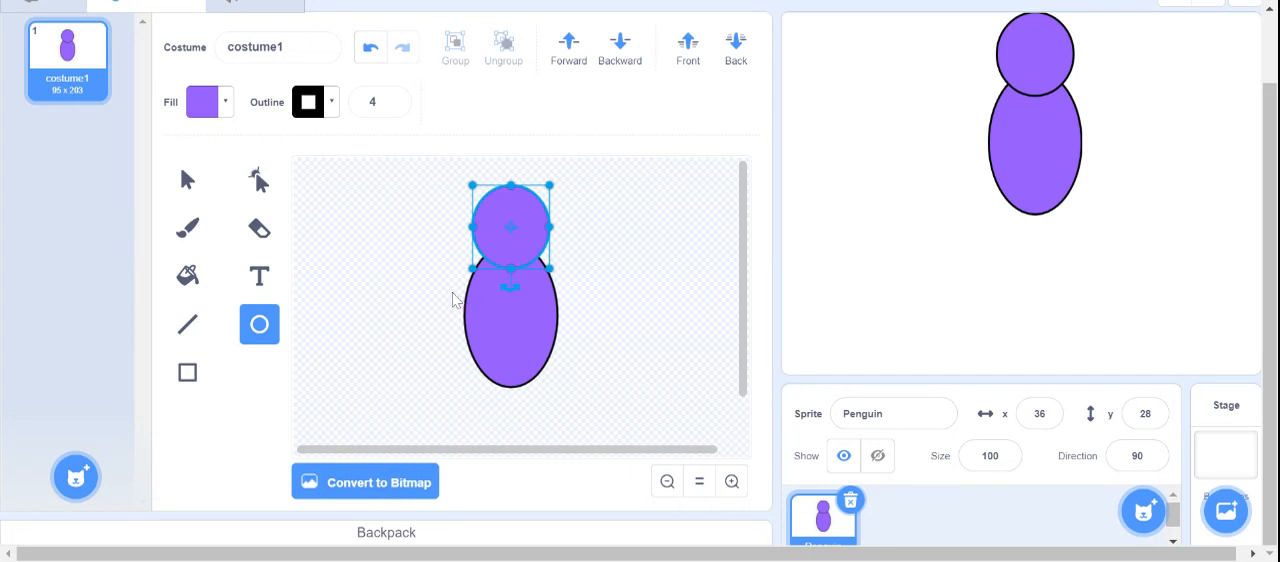
- Draw a narrow oval wing tilted outward on the body's left side, and place a copy tilted the opposite way on its right side
{"action": "mouse_move", "coordinate": [437, 269]}
{"action": "left_mouse_down"}
{"action": "mouse_move", "coordinate": [451, 358]}
{"action": "mouse_move", "coordinate": [463, 335]}
{"action": "left_mouse_up"}
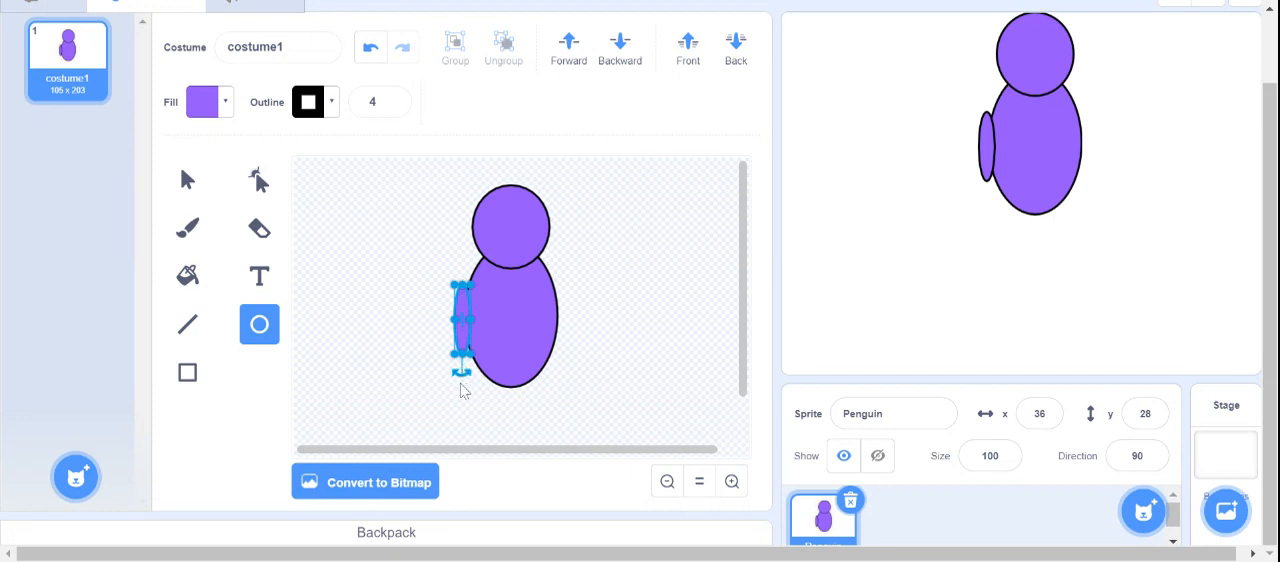
{"action": "mouse_move", "coordinate": [465, 373]}
{"action": "left_mouse_down"}
{"action": "mouse_move", "coordinate": [443, 360]}
{"action": "mouse_move", "coordinate": [453, 374]}
{"action": "left_mouse_up"}
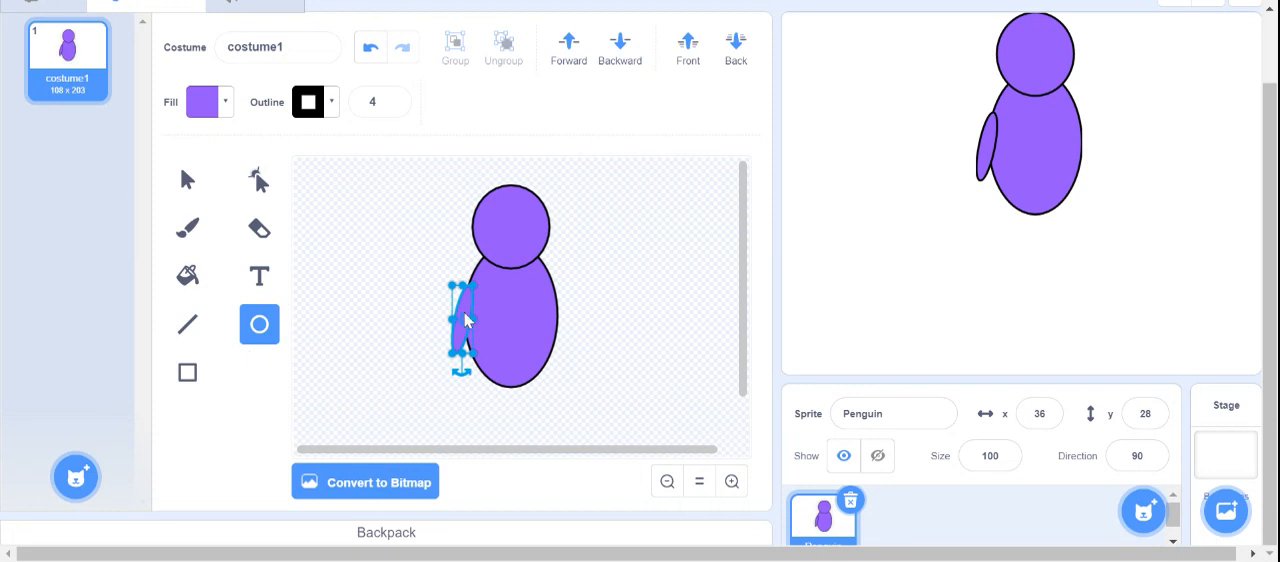
{"action": "key", "text": "ctrl+c"}
{"action": "key", "text": "ctrl+v"}
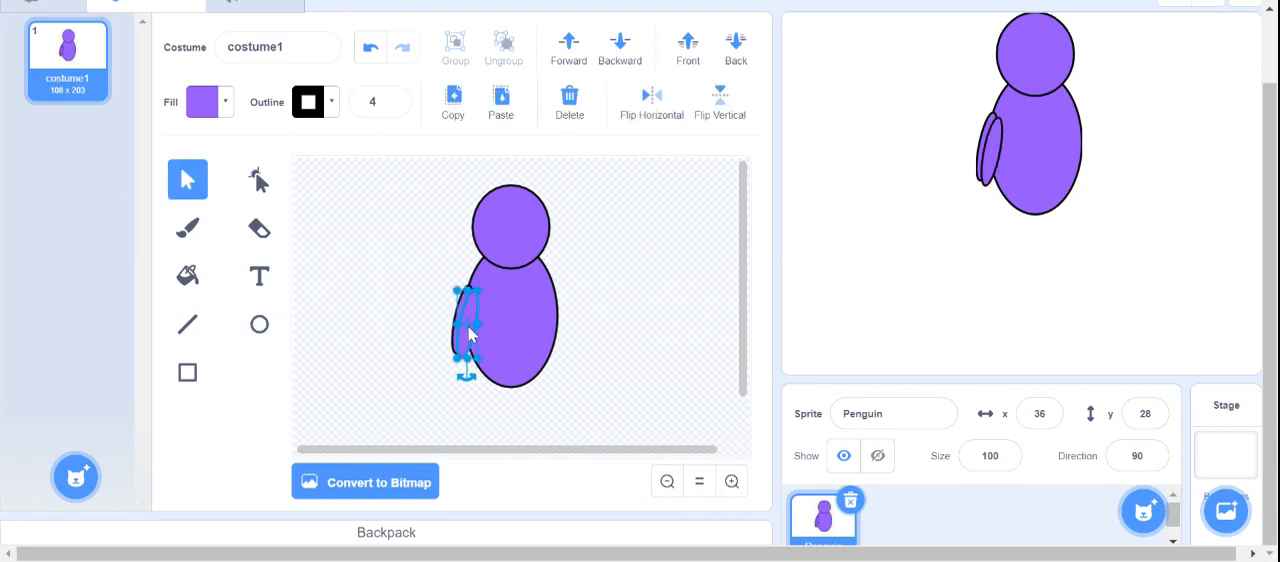
{"action": "left_click_drag", "start_coordinate": [468, 333], "coordinate": [562, 330]}
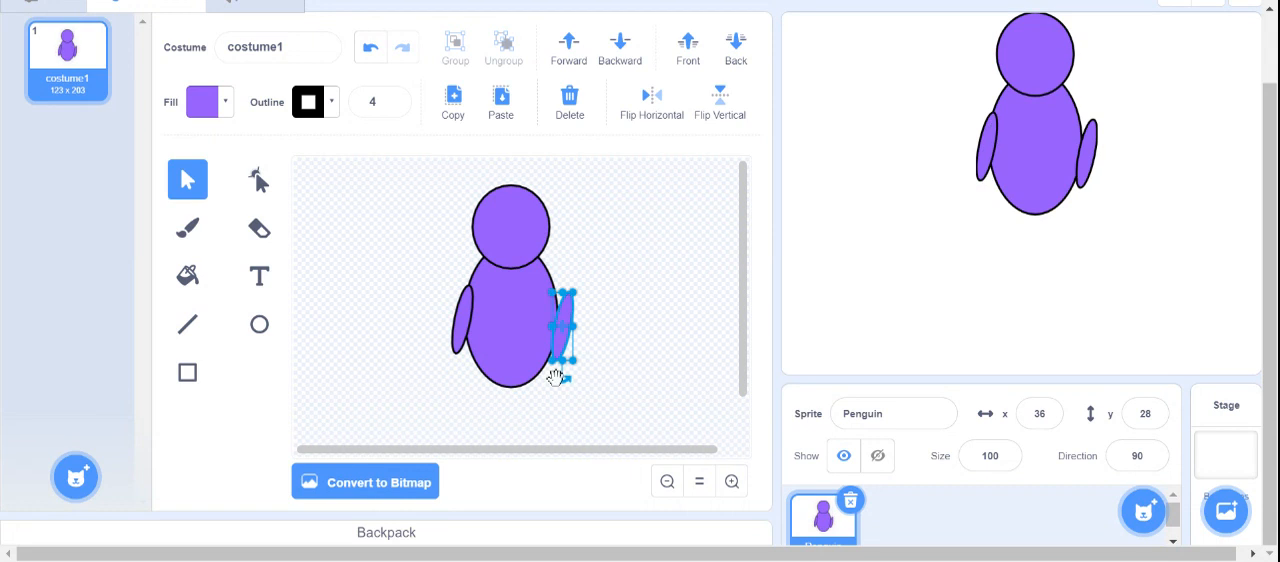
{"action": "left_click", "coordinate": [562, 378]}
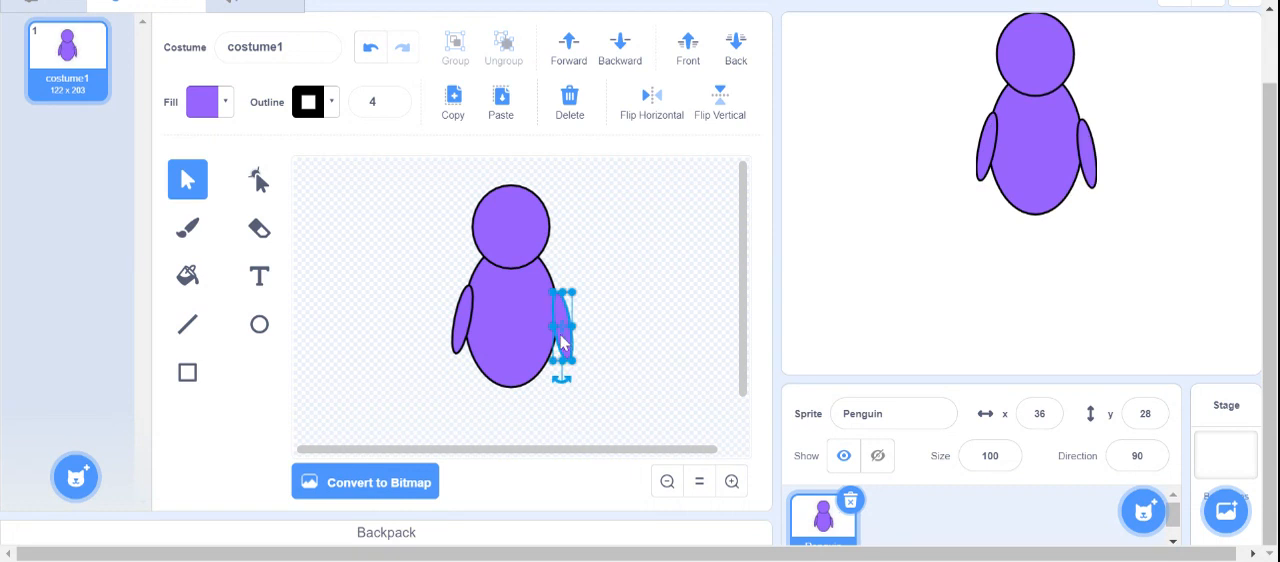
{"action": "left_click_drag", "start_coordinate": [560, 335], "coordinate": [558, 335]}
{"action": "left_click", "coordinate": [609, 313]}
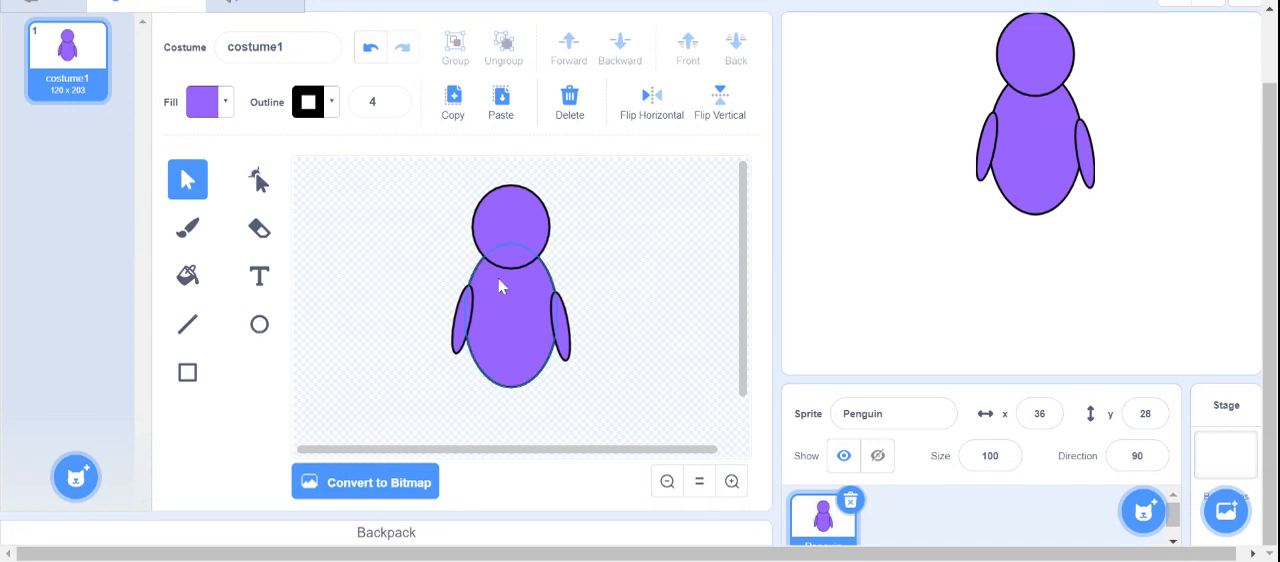
- Draw a thin upright rectangle as the left leg under the body and place a copy beside it as the right leg
{"action": "left_click", "coordinate": [189, 374]}
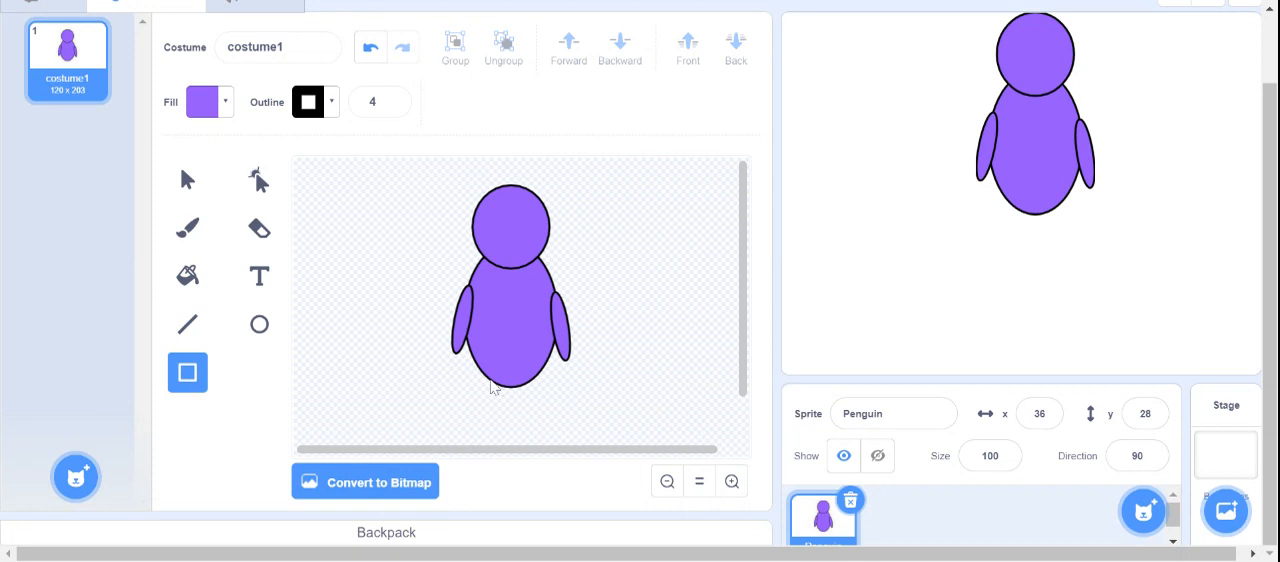
{"action": "left_click_drag", "start_coordinate": [491, 367], "coordinate": [505, 436]}
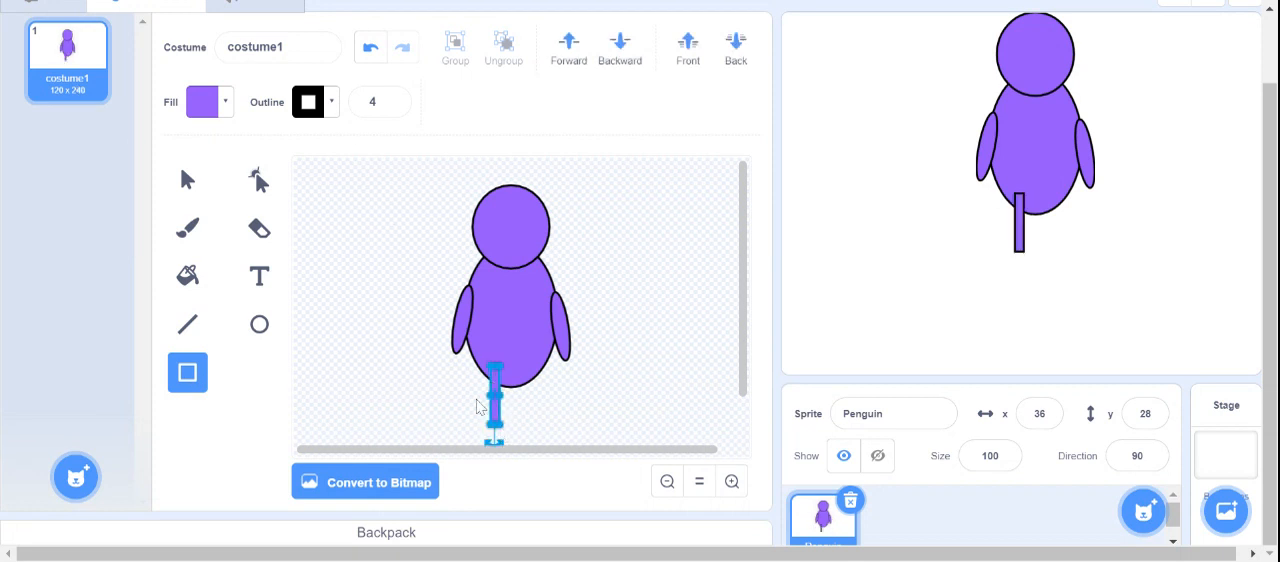
{"action": "key", "text": "ctrl+c"}
{"action": "key", "text": "ctrl+v"}
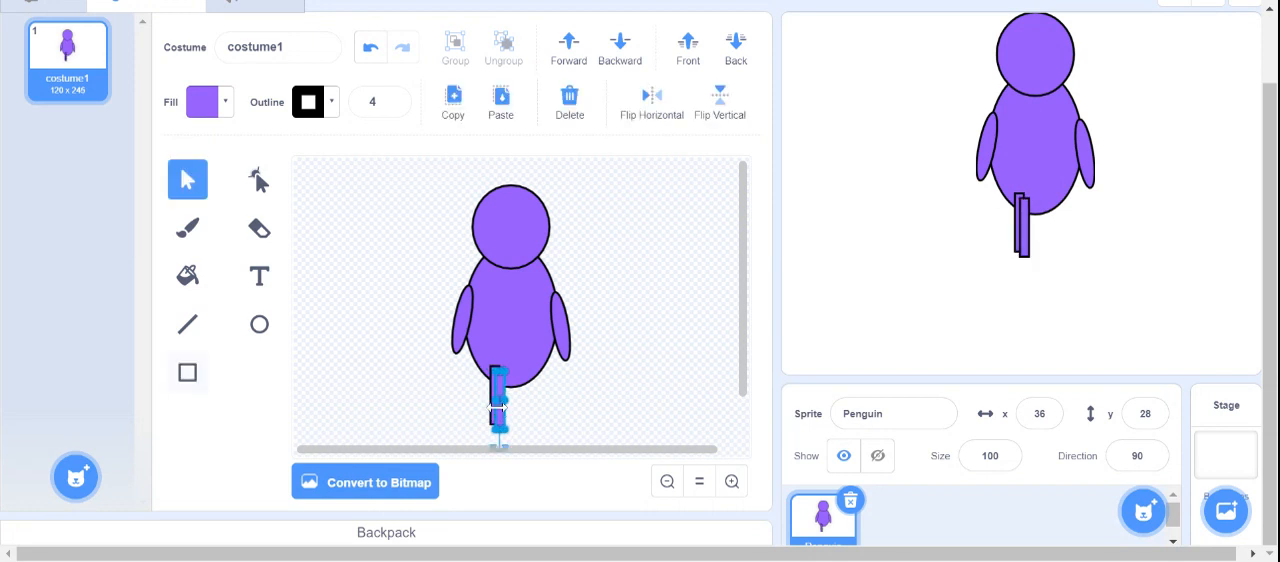
{"action": "left_click_drag", "start_coordinate": [499, 410], "coordinate": [526, 402]}
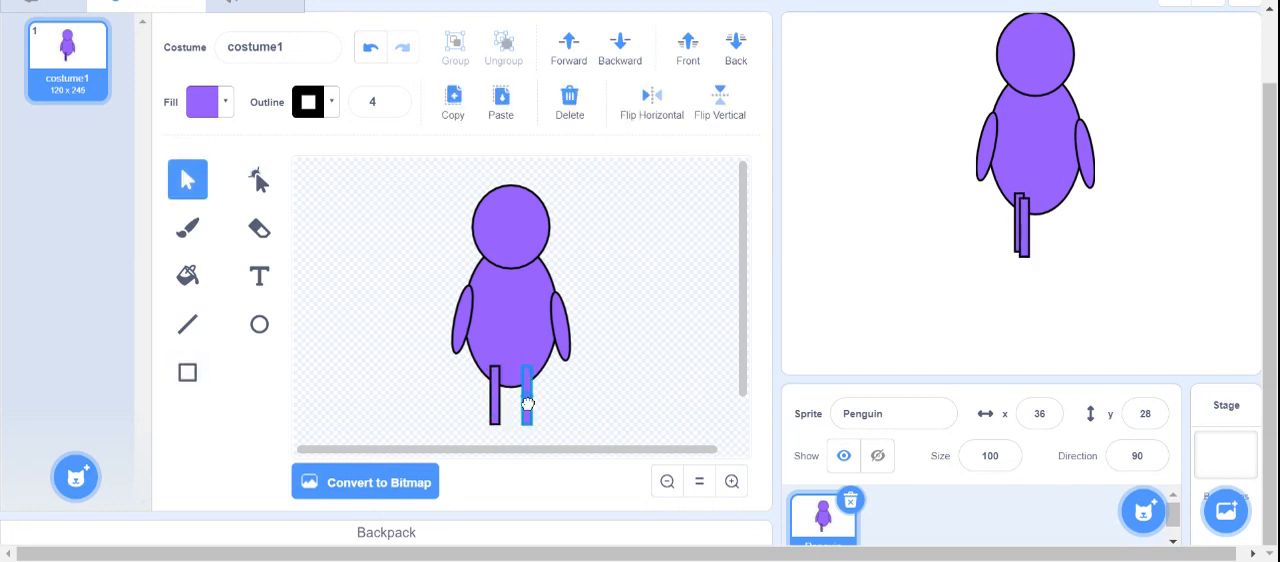
{"action": "left_click", "coordinate": [586, 415]}
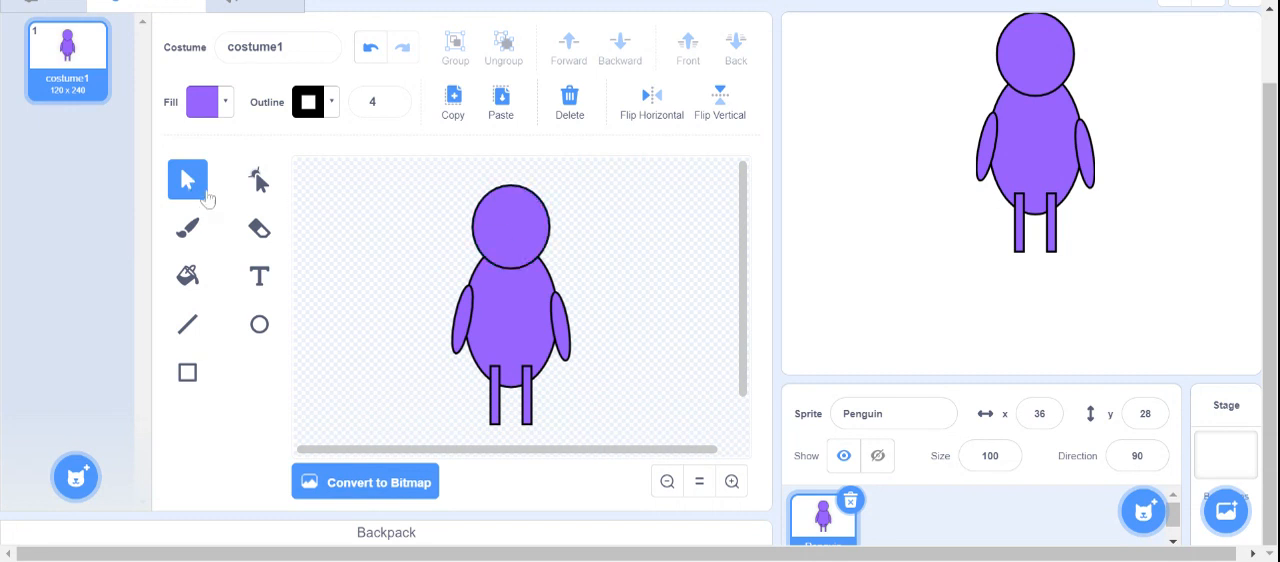
- Fill the penguin's head and body with black by setting their fill brightness to 0
{"action": "left_click", "coordinate": [524, 205]}
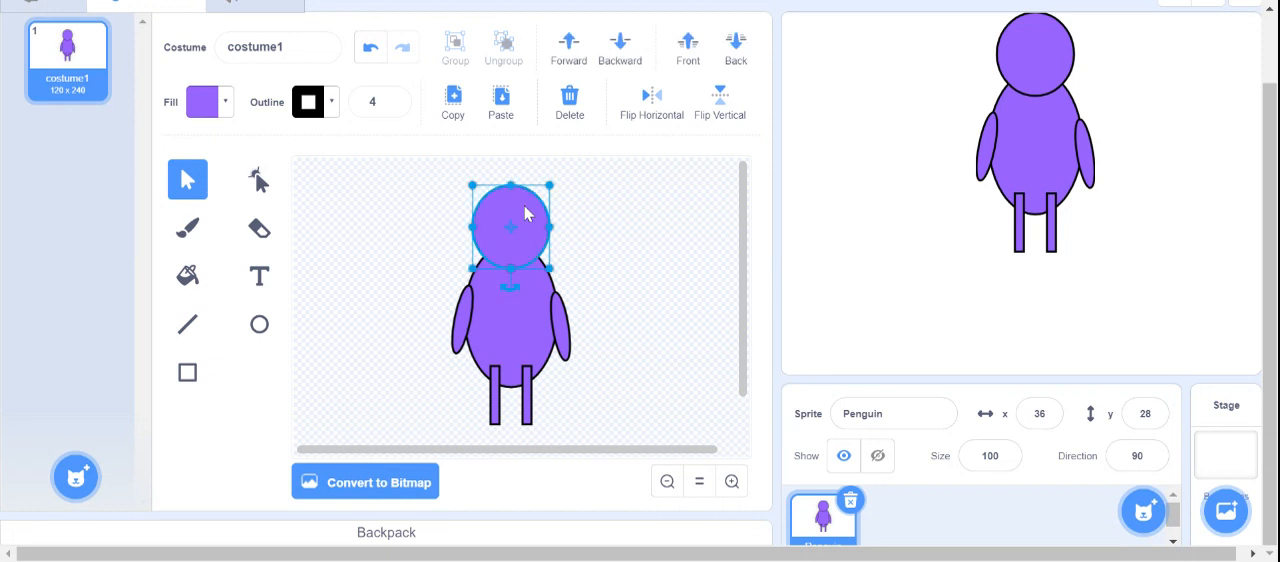
{"action": "left_click", "coordinate": [228, 107]}
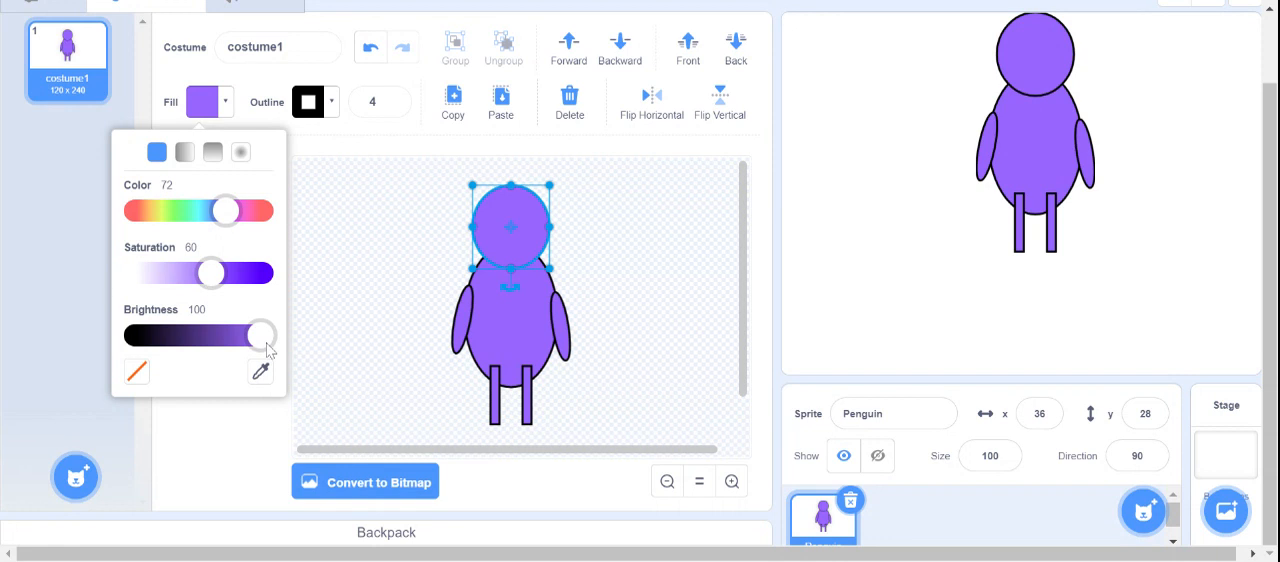
{"action": "left_click_drag", "start_coordinate": [262, 338], "coordinate": [140, 340]}
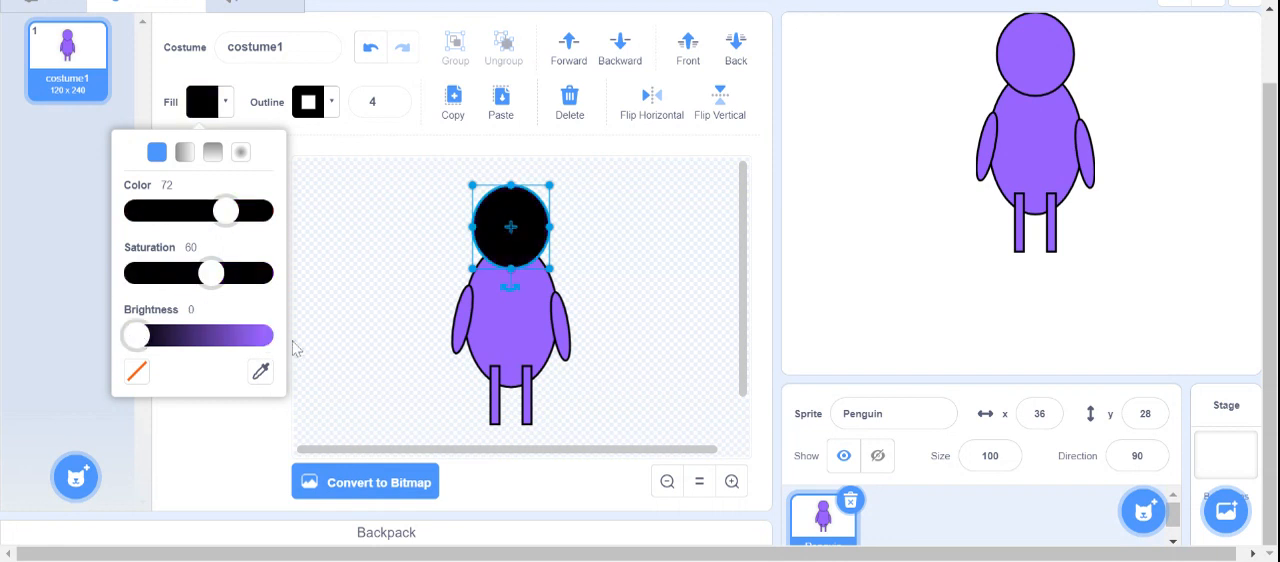
{"action": "left_click", "coordinate": [530, 330]}
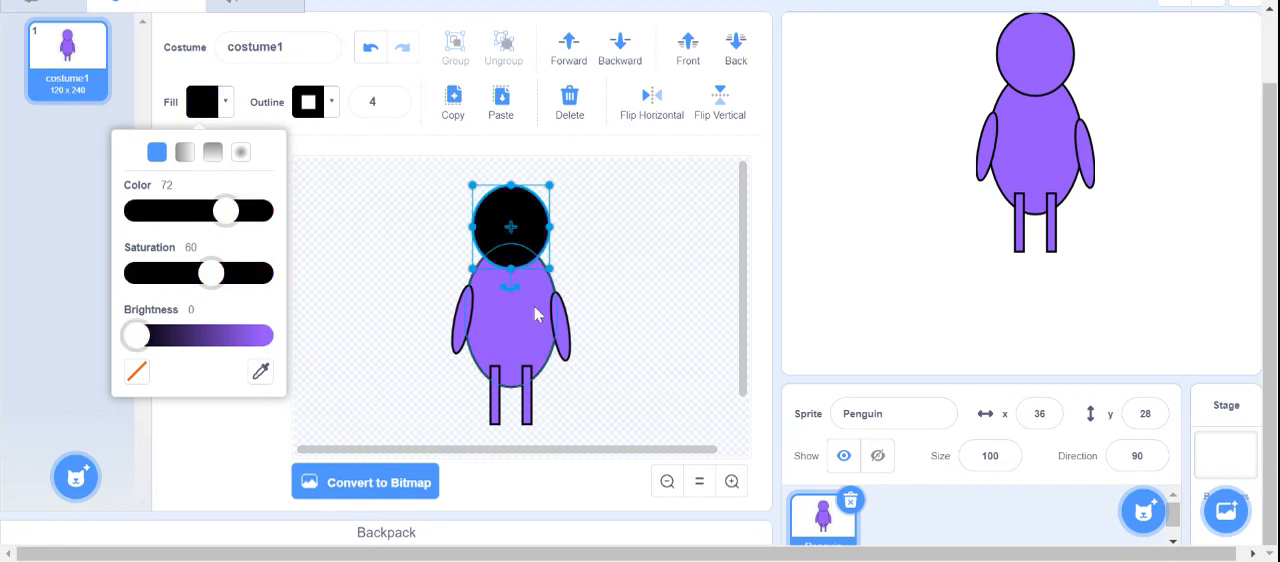
{"action": "left_click", "coordinate": [210, 103]}
{"action": "left_click_drag", "start_coordinate": [263, 336], "coordinate": [134, 336]}
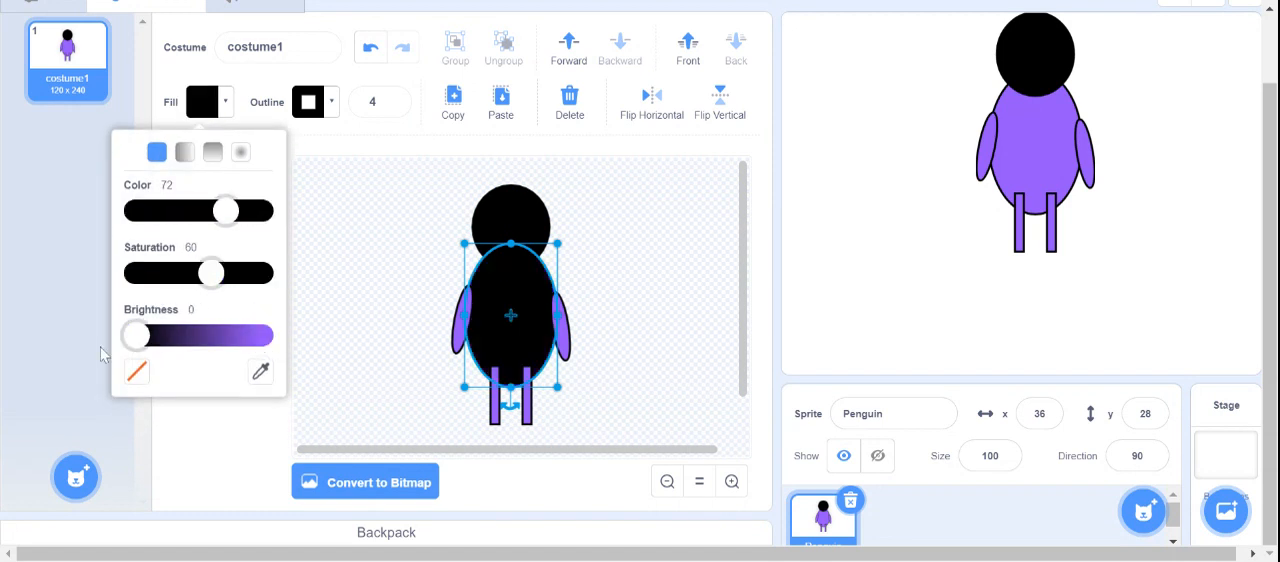
{"action": "left_click", "coordinate": [631, 274]}
- Fill both wings with black by setting their fill brightness to 0
{"action": "left_click", "coordinate": [463, 336]}
{"action": "left_click", "coordinate": [210, 103]}
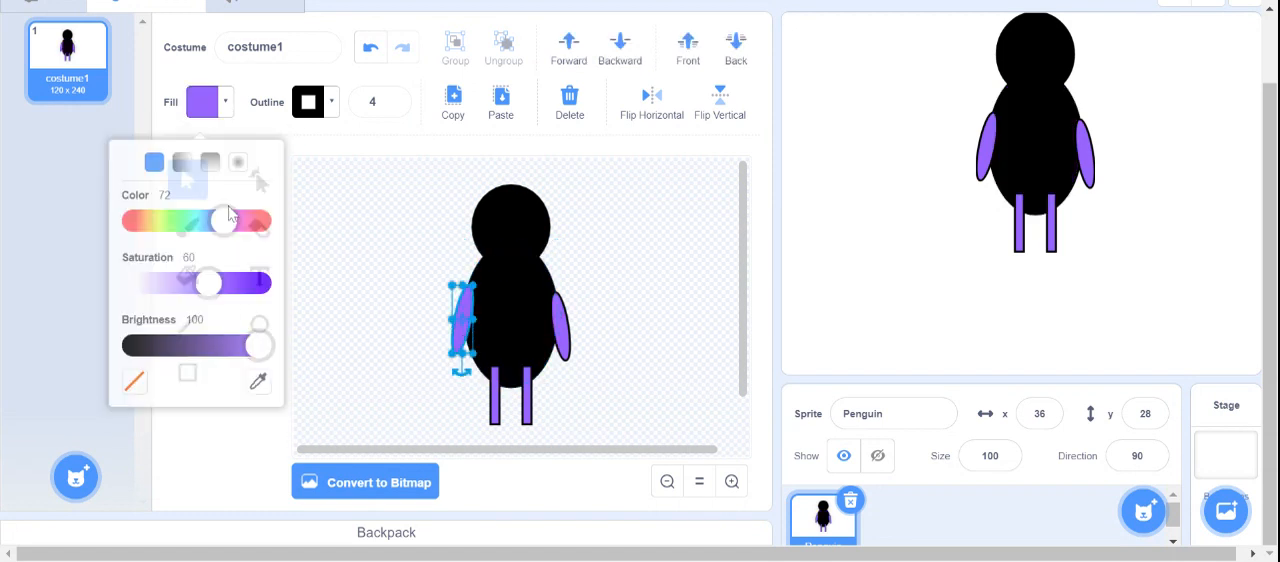
{"action": "left_click_drag", "start_coordinate": [263, 336], "coordinate": [134, 336]}
{"action": "left_click", "coordinate": [578, 337]}
{"action": "left_click", "coordinate": [560, 325]}
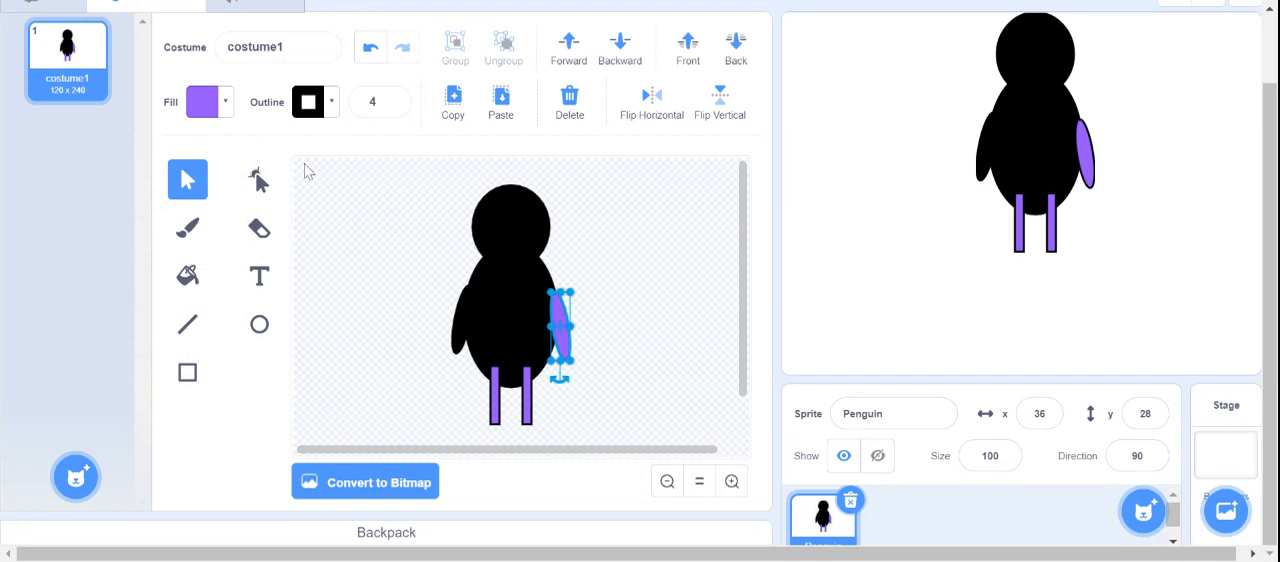
{"action": "left_click", "coordinate": [210, 103]}
{"action": "left_click_drag", "start_coordinate": [263, 336], "coordinate": [55, 346]}
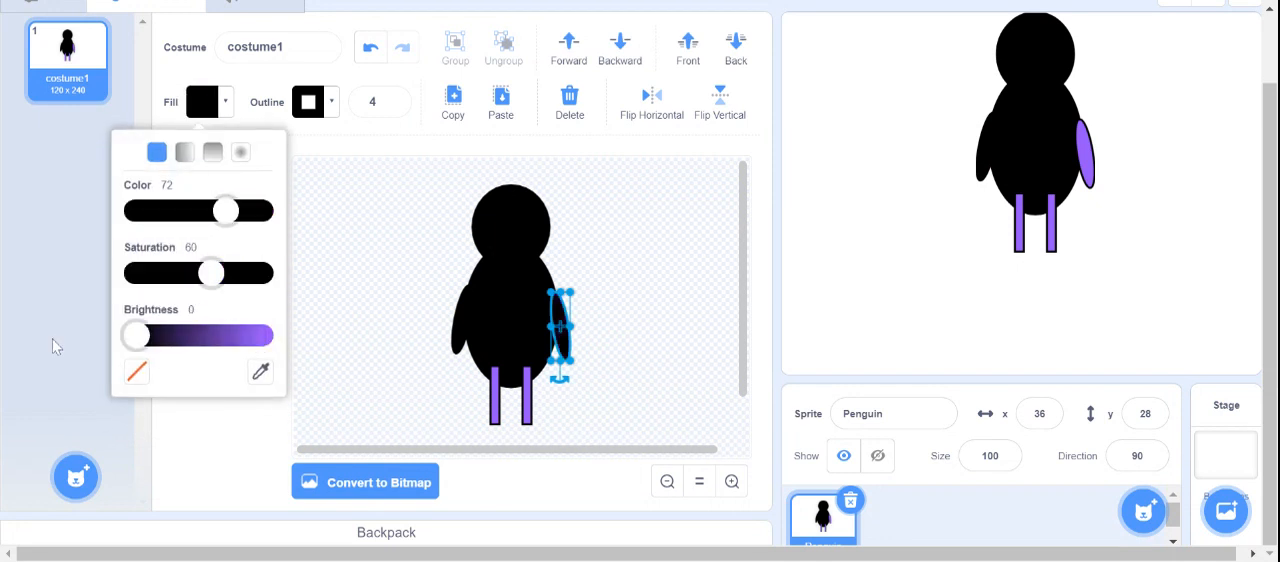
{"action": "left_click", "coordinate": [644, 260]}
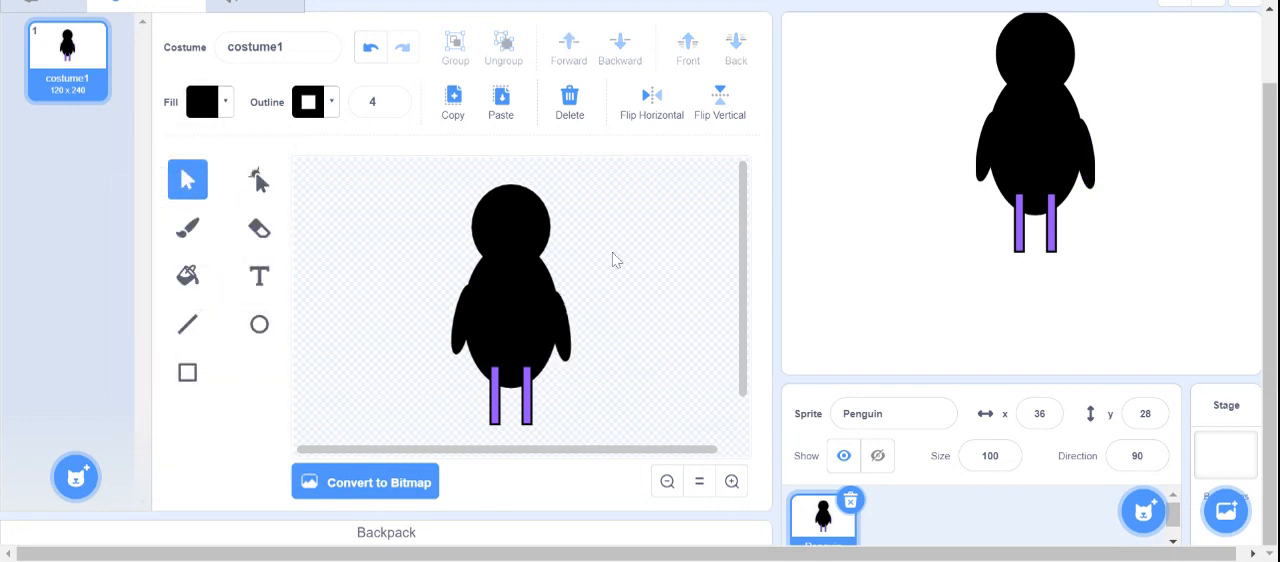
- Fill the left leg with orange, using fill color 8 and saturation 100
{"action": "left_click", "coordinate": [494, 410]}
{"action": "left_click", "coordinate": [210, 103]}
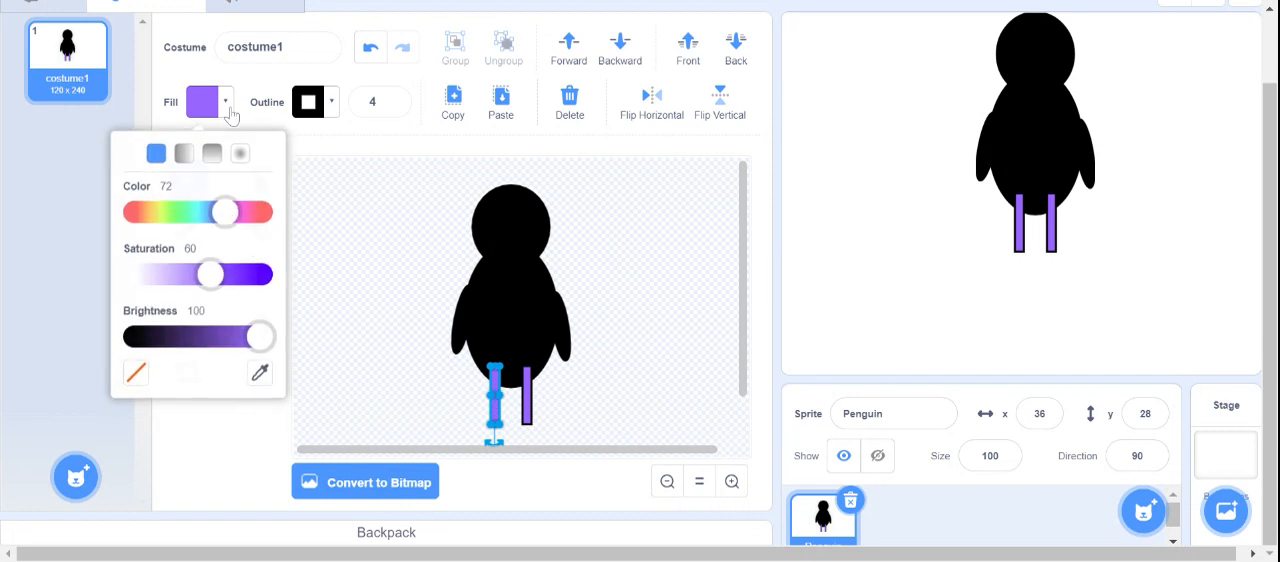
{"action": "left_click_drag", "start_coordinate": [227, 210], "coordinate": [150, 218]}
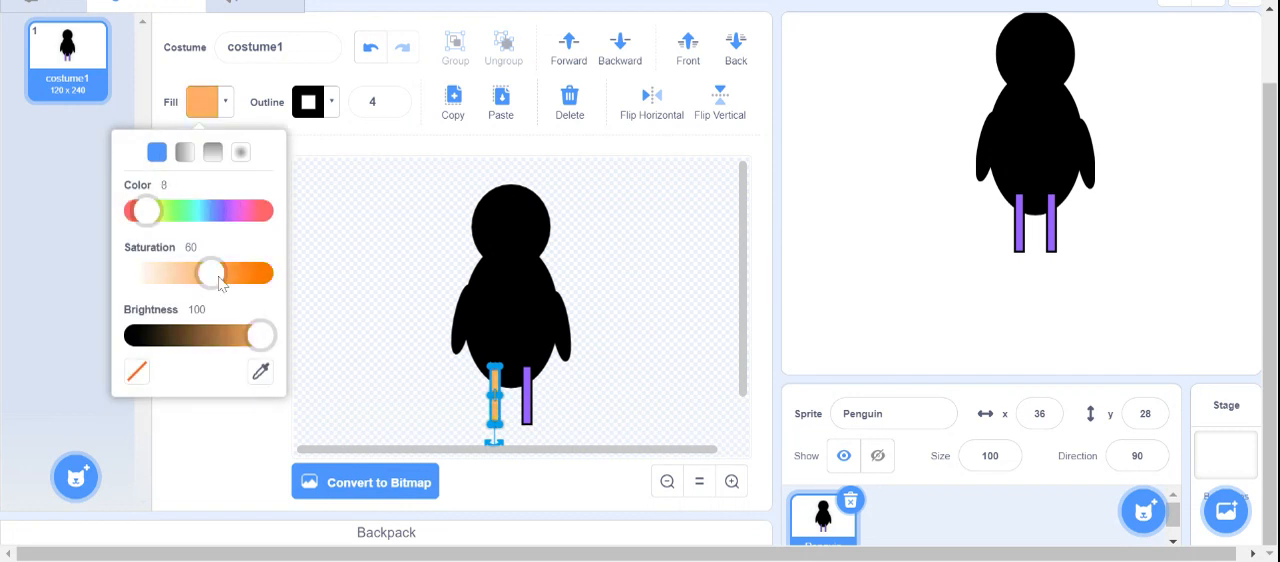
{"action": "left_click_drag", "start_coordinate": [220, 283], "coordinate": [270, 280]}
{"action": "left_click", "coordinate": [614, 420]}
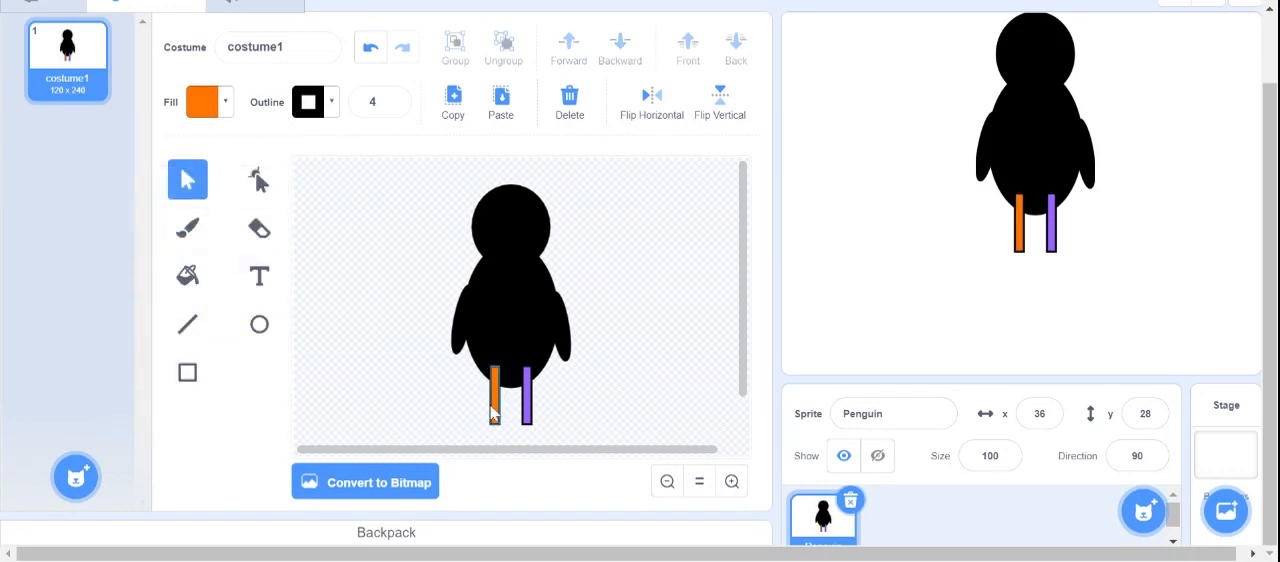
- Fill the right leg with the orange sampled from the left leg
{"action": "left_click", "coordinate": [527, 400]}
{"action": "left_click", "coordinate": [221, 108]}
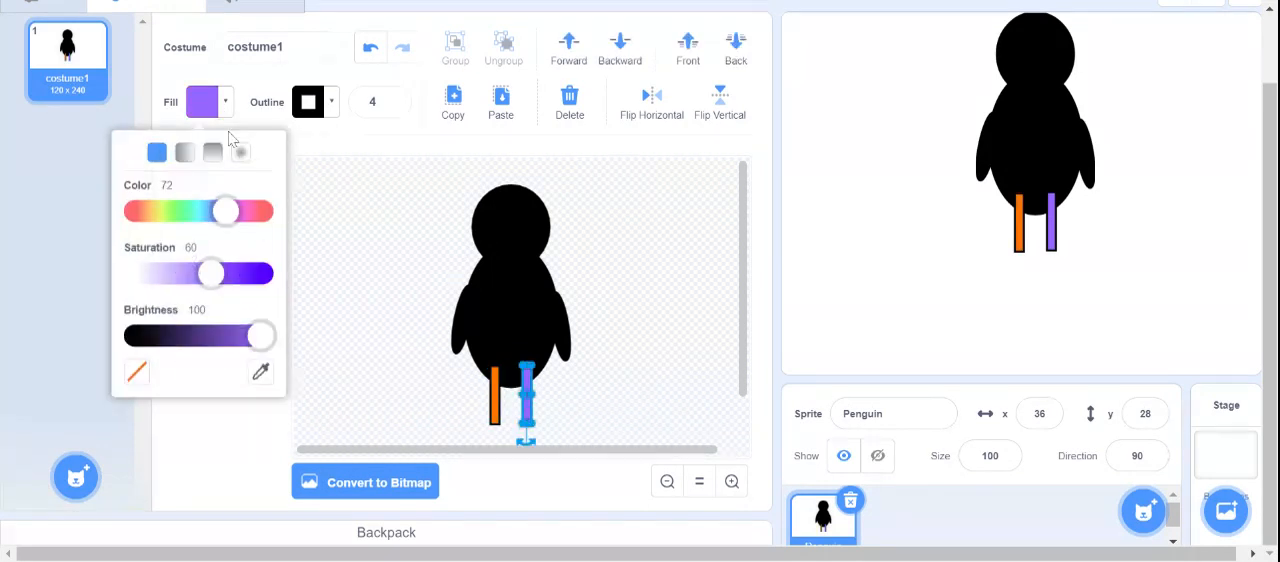
{"action": "left_click", "coordinate": [260, 372]}
{"action": "left_click", "coordinate": [494, 405]}
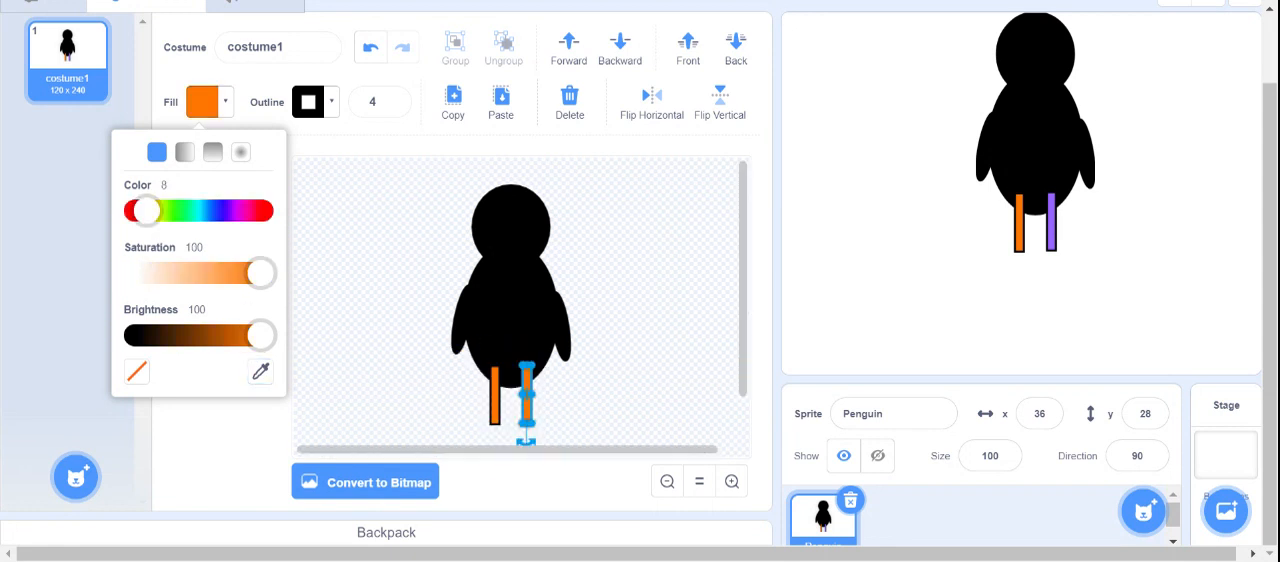
{"action": "left_click", "coordinate": [556, 409]}
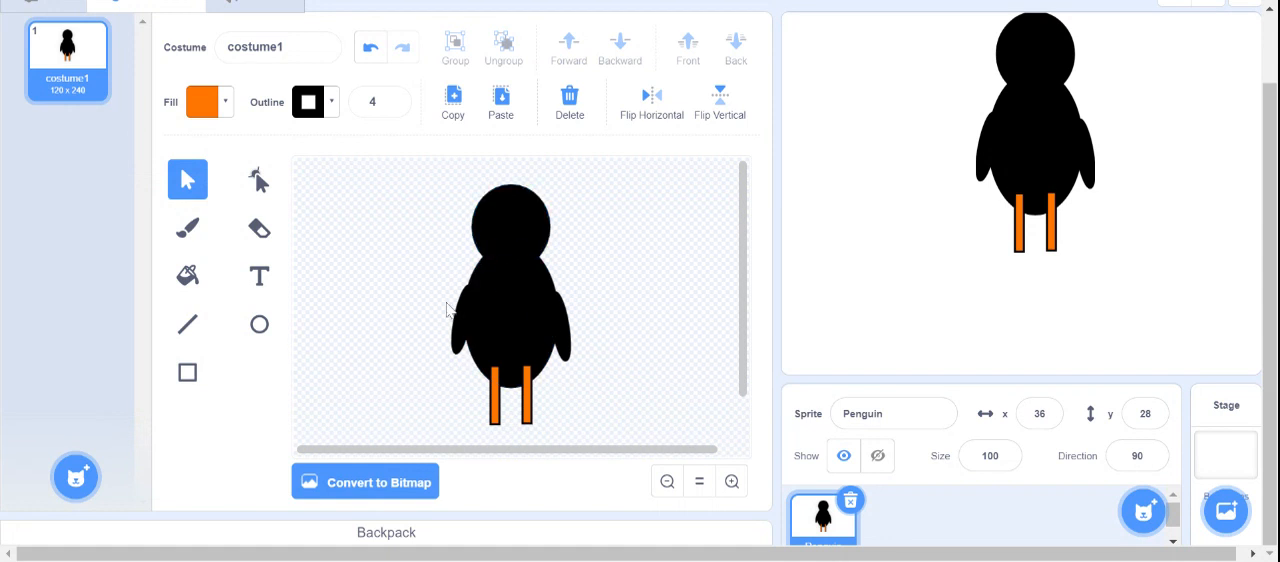
- Draw a tall oval belly patch centred on the body and fill it white with saturation 0
{"action": "left_click", "coordinate": [260, 330]}
{"action": "left_click_drag", "start_coordinate": [389, 264], "coordinate": [526, 338]}
{"action": "left_click", "coordinate": [225, 101]}
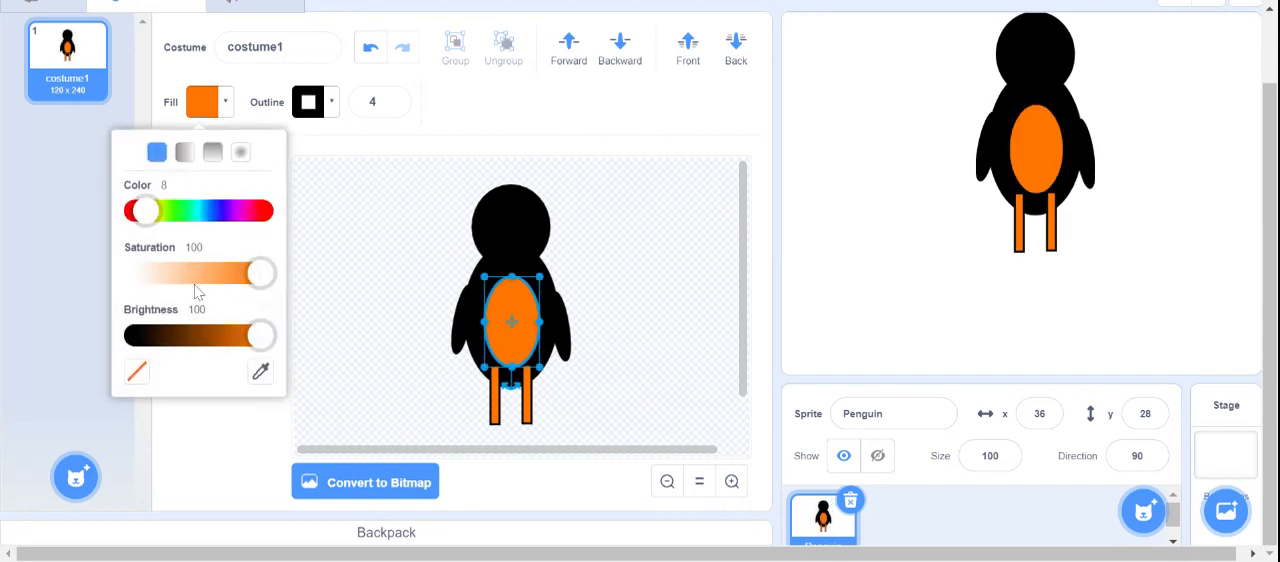
{"action": "left_click_drag", "start_coordinate": [261, 285], "coordinate": [100, 288]}
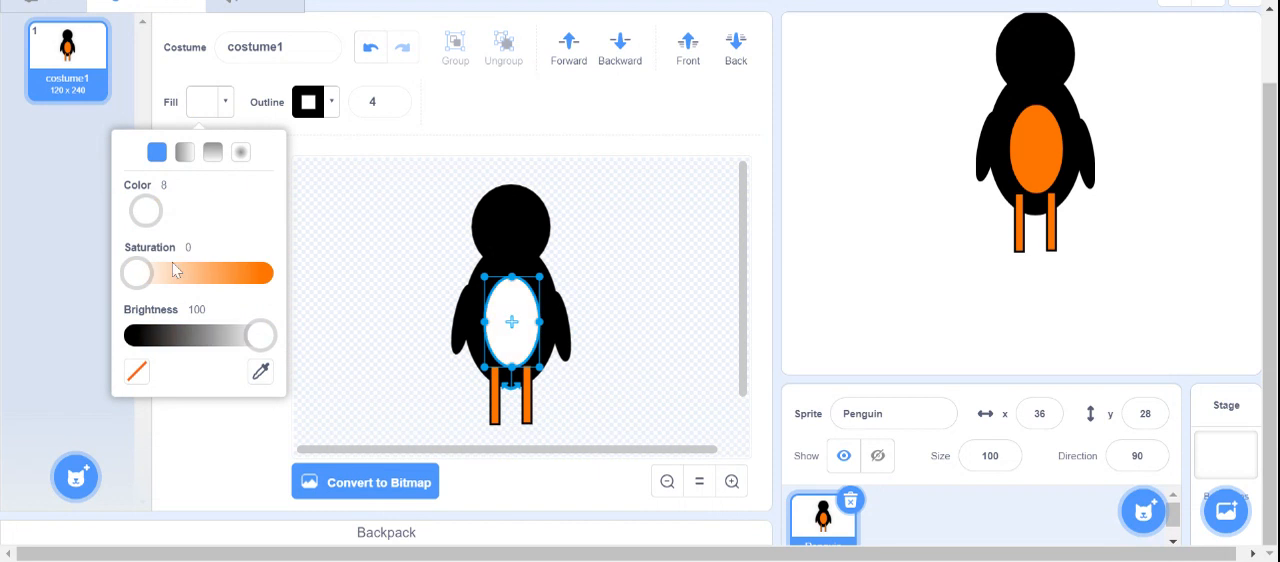
{"action": "left_click", "coordinate": [600, 282]}
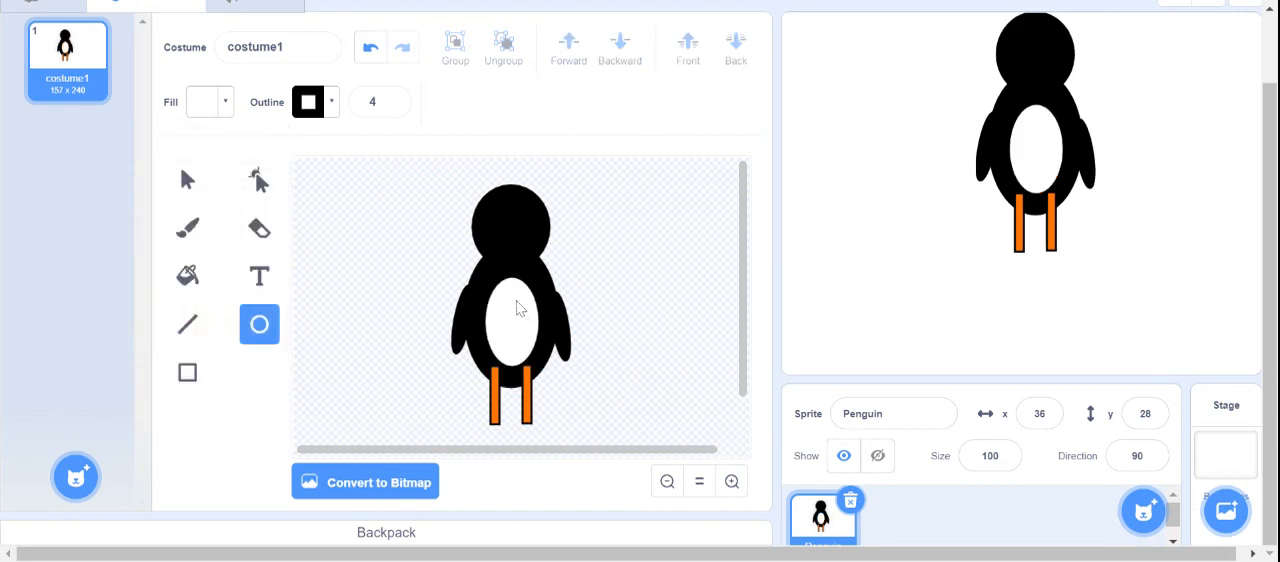
- Draw a white oval face patch just above the belly patch and set its outline to white with saturation 0 and brightness 100
{"action": "left_click_drag", "start_coordinate": [499, 221], "coordinate": [511, 254]}
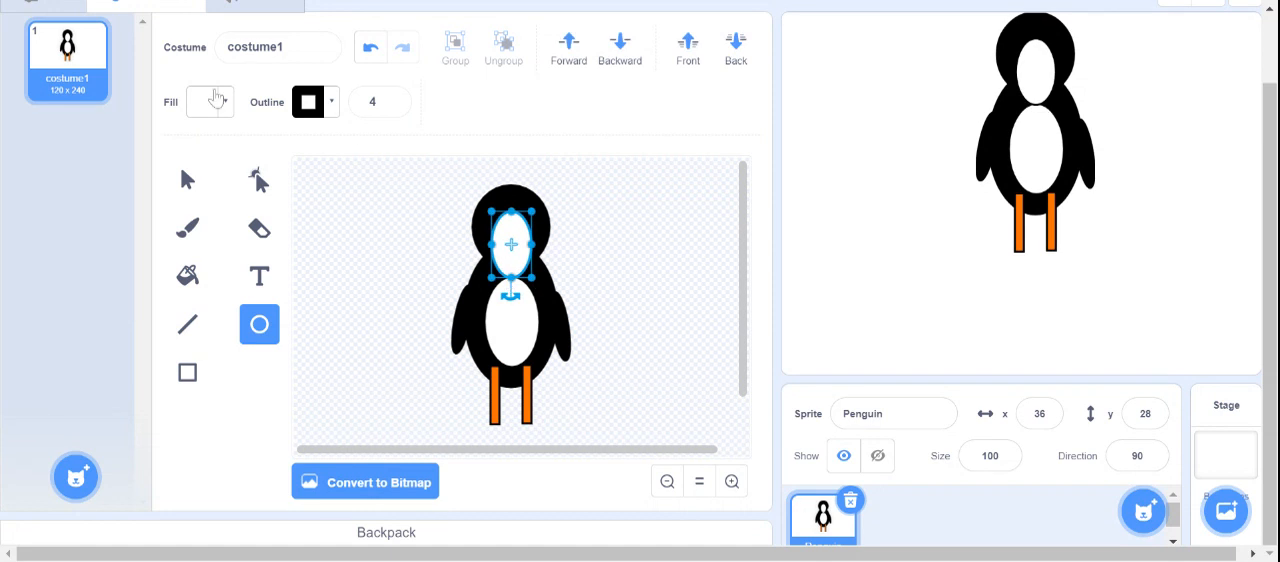
{"action": "left_click", "coordinate": [330, 105]}
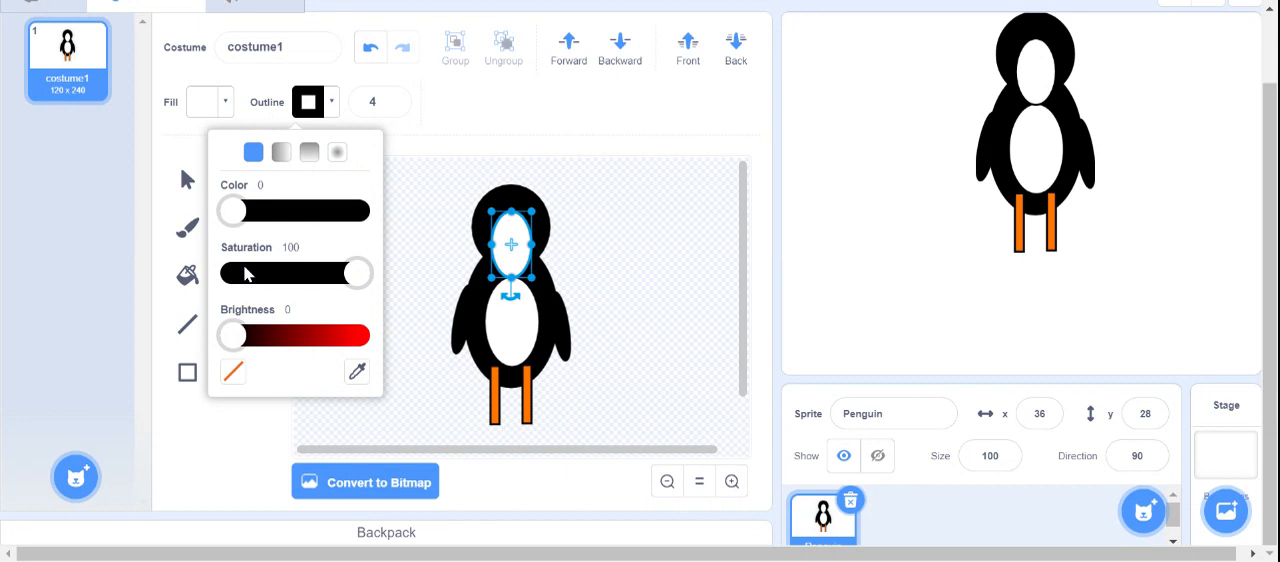
{"action": "left_click_drag", "start_coordinate": [357, 273], "coordinate": [206, 286]}
{"action": "left_click_drag", "start_coordinate": [243, 347], "coordinate": [490, 350]}
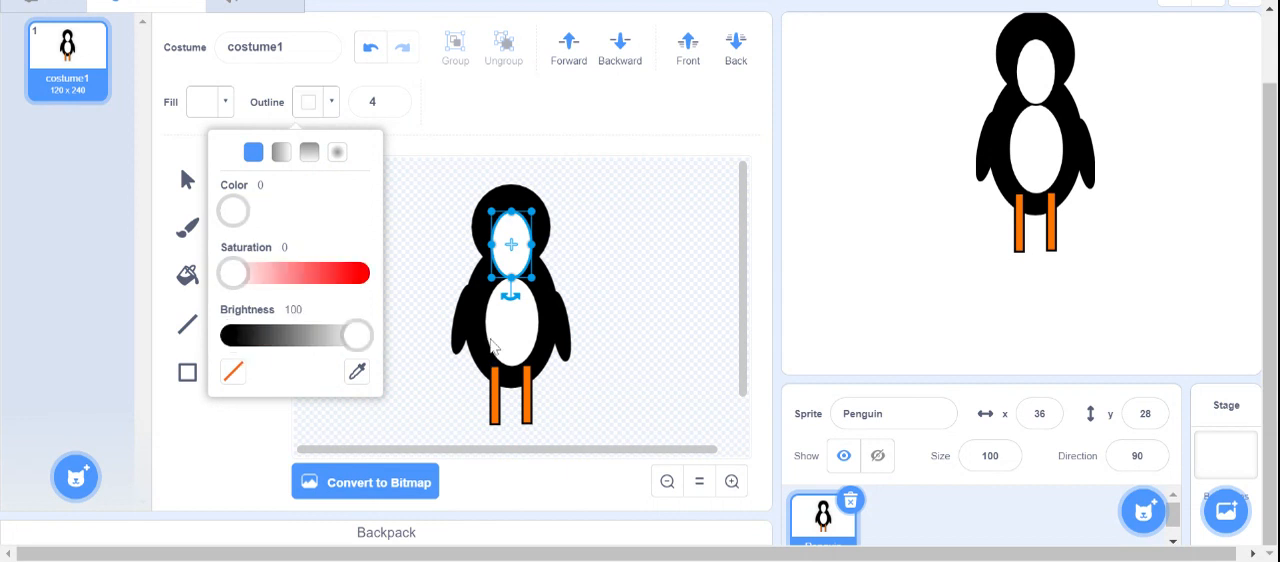
{"action": "key", "text": "c"}
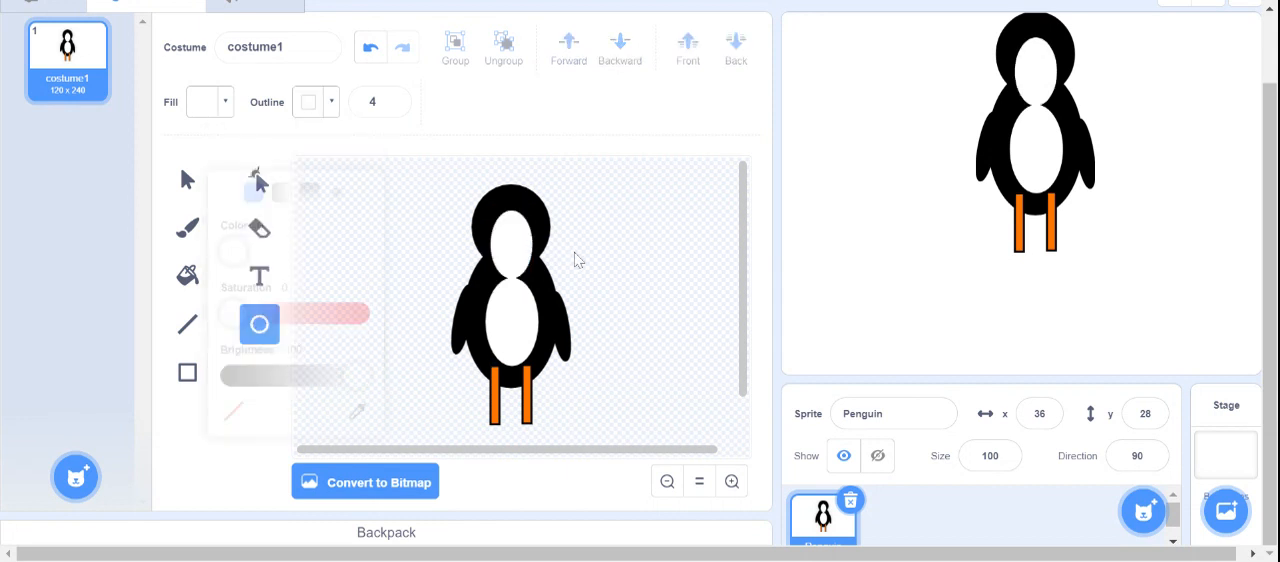
- Enlarge the white belly patch and shift it upward so it meets the face patch
{"action": "left_click_drag", "start_coordinate": [520, 301], "coordinate": [503, 312]}
{"action": "key", "text": "ctrl+z"}
{"action": "left_click", "coordinate": [181, 184]}
{"action": "left_click_drag", "start_coordinate": [534, 359], "coordinate": [545, 375]}
{"action": "left_click_drag", "start_coordinate": [531, 344], "coordinate": [532, 334]}
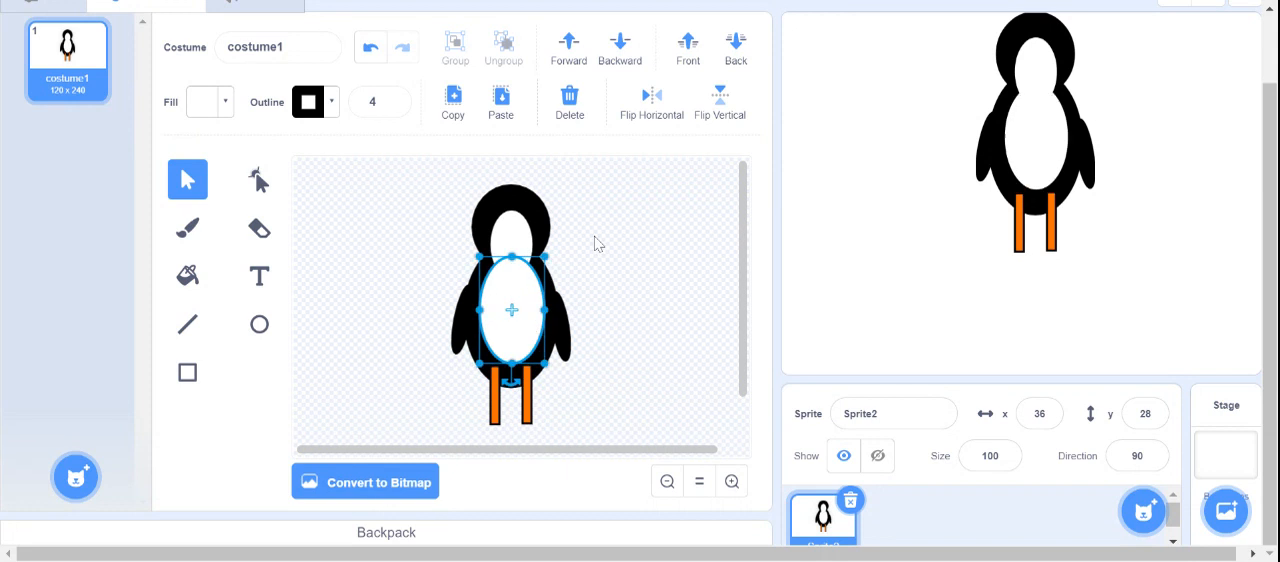
- Widen the white face patch and move it slightly higher on the head
{"action": "left_click", "coordinate": [509, 232]}
{"action": "left_click_drag", "start_coordinate": [530, 234], "coordinate": [538, 236]}
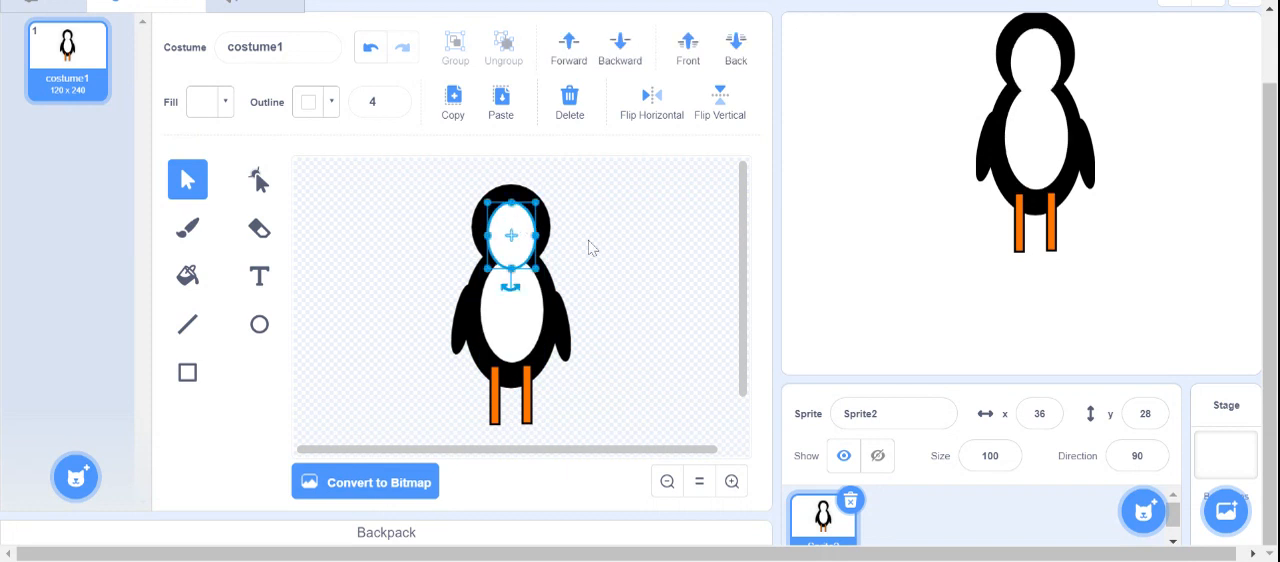
{"action": "left_click", "coordinate": [591, 249]}
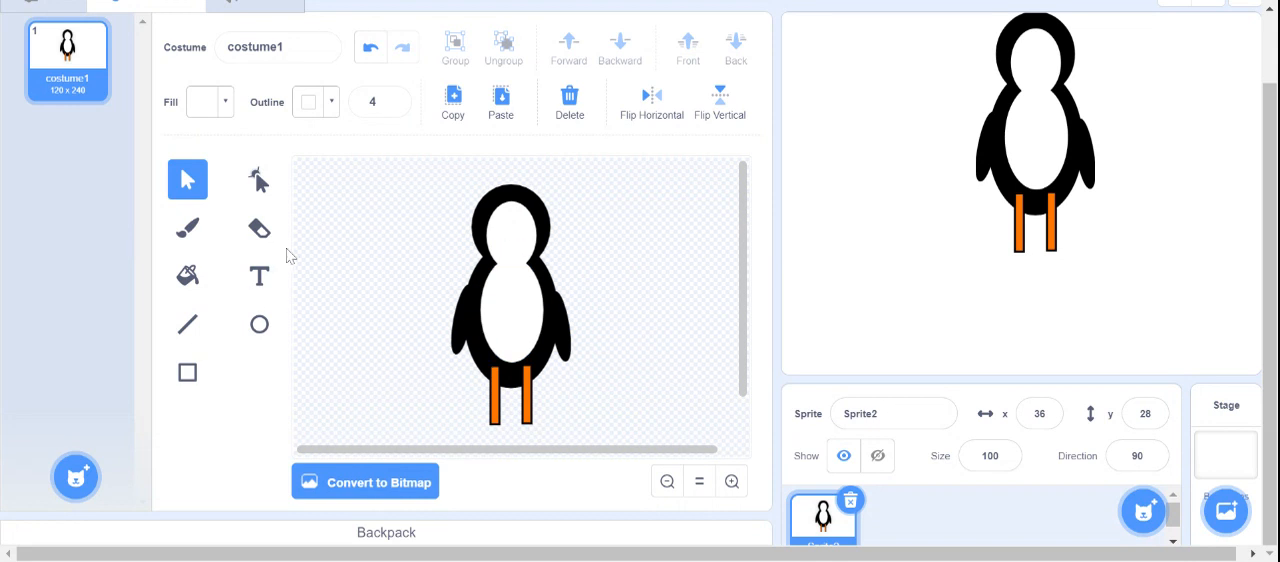
- Draw a small oval beside the penguin, fill it black with brightness 0, and place it on the face as an eye
{"action": "left_click", "coordinate": [260, 325]}
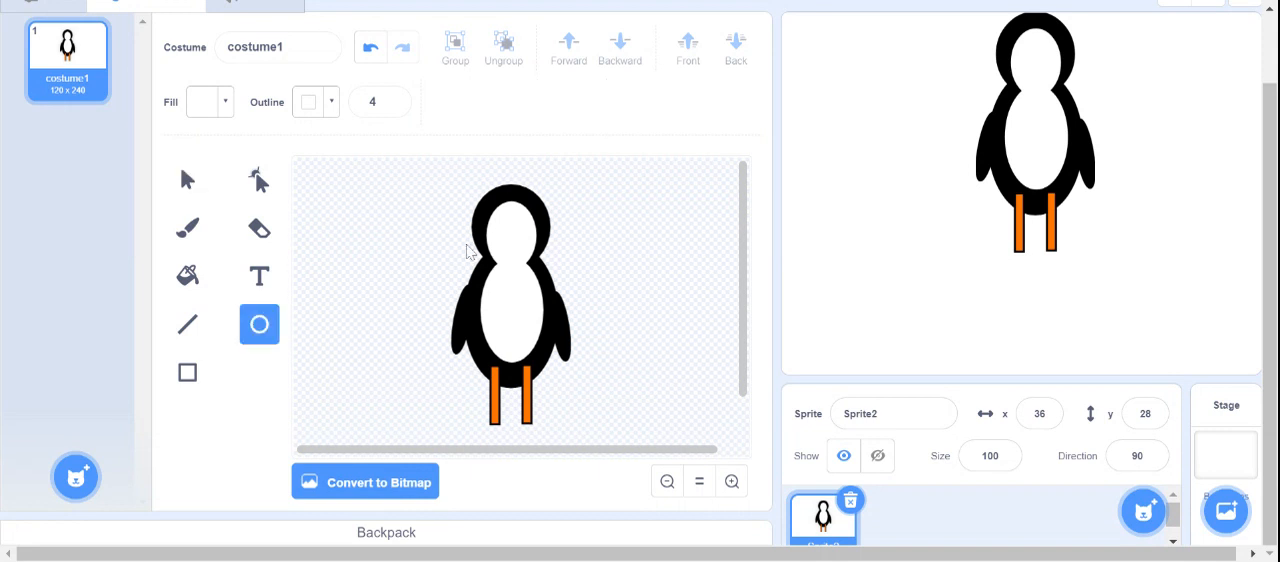
{"action": "left_click_drag", "start_coordinate": [413, 246], "coordinate": [392, 218]}
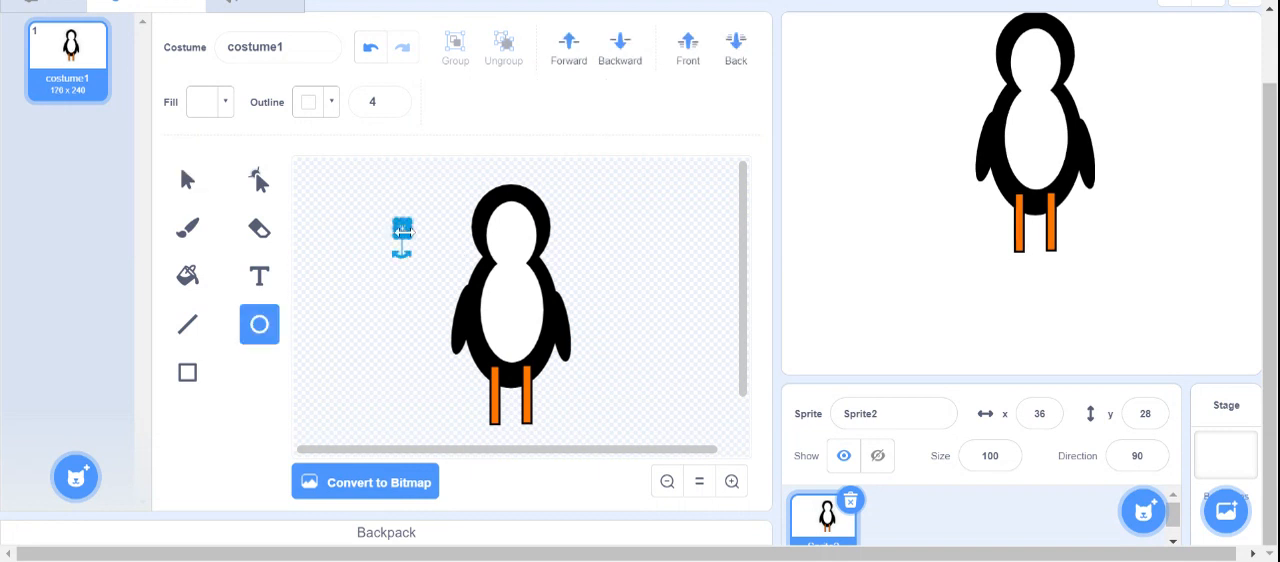
{"action": "left_click", "coordinate": [222, 101]}
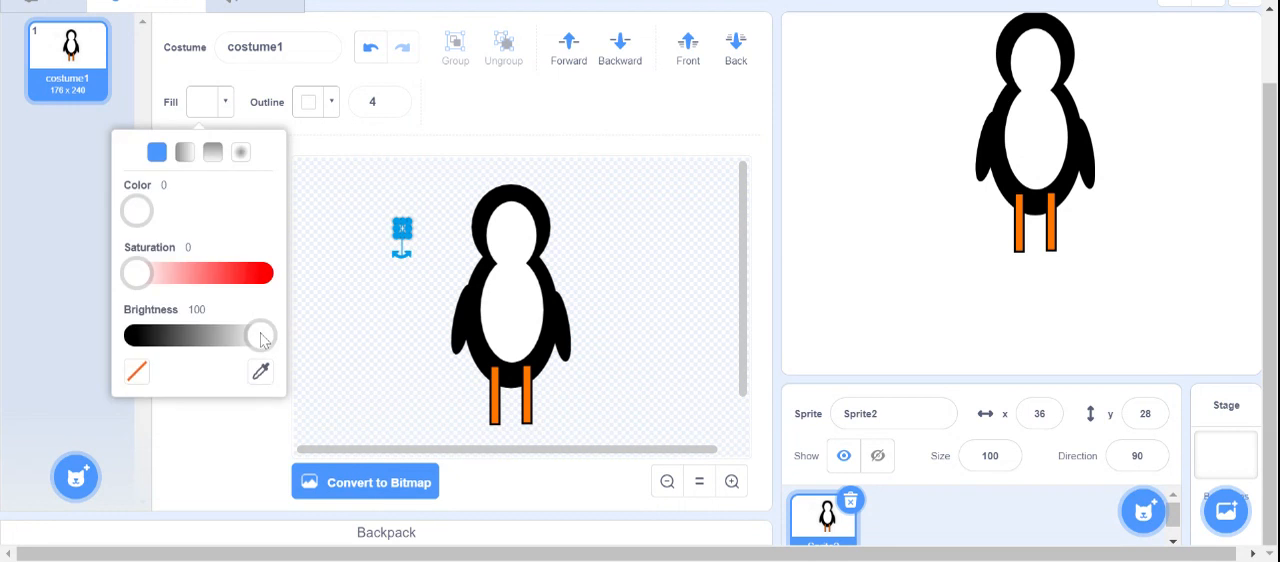
{"action": "left_click_drag", "start_coordinate": [262, 336], "coordinate": [126, 336]}
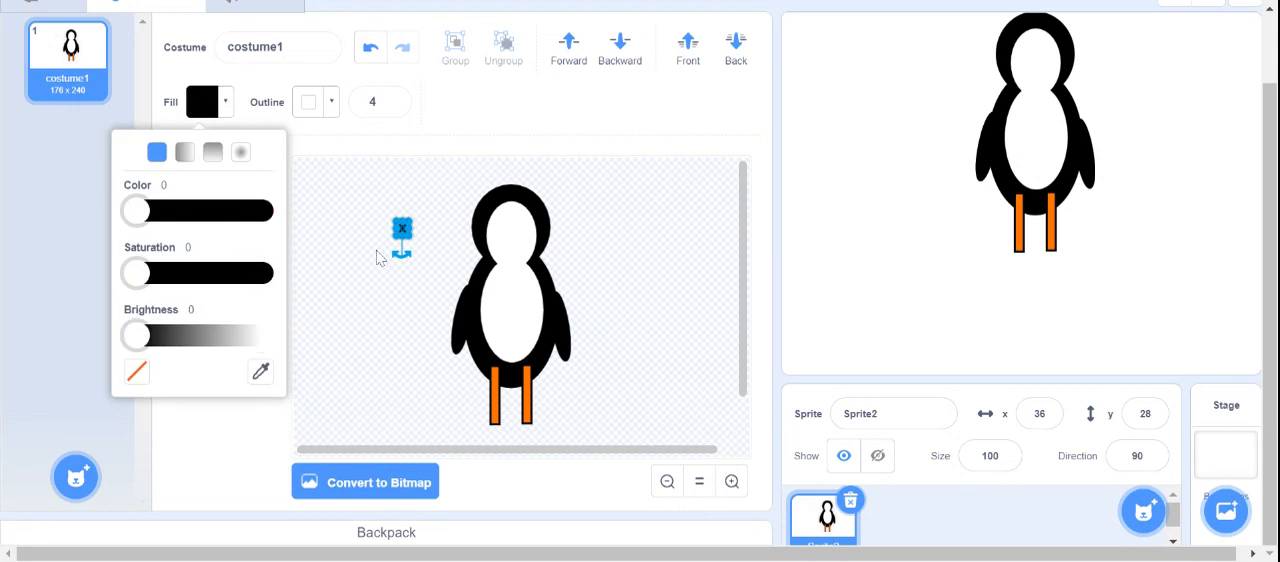
{"action": "left_click", "coordinate": [731, 482]}
{"action": "left_click_drag", "start_coordinate": [404, 230], "coordinate": [692, 240]}
{"action": "mouse_move", "coordinate": [486, 452]}
{"action": "left_mouse_down"}
{"action": "mouse_move", "coordinate": [523, 452]}
{"action": "mouse_move", "coordinate": [509, 363]}
{"action": "left_mouse_up"}
- Place a copy of the eye level with the first on the face's right side and move the left eye closer to it
{"action": "key", "text": "ctrl+v"}
{"action": "left_click_drag", "start_coordinate": [534, 257], "coordinate": [583, 242]}
{"action": "left_click", "coordinate": [682, 297]}
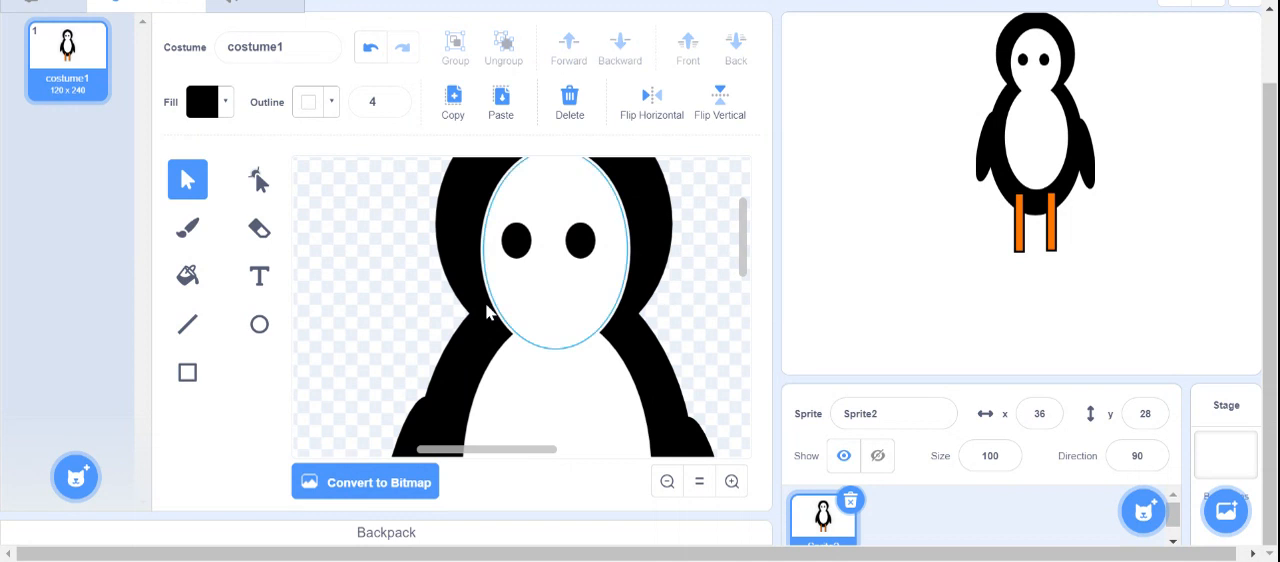
{"action": "left_click", "coordinate": [522, 250]}
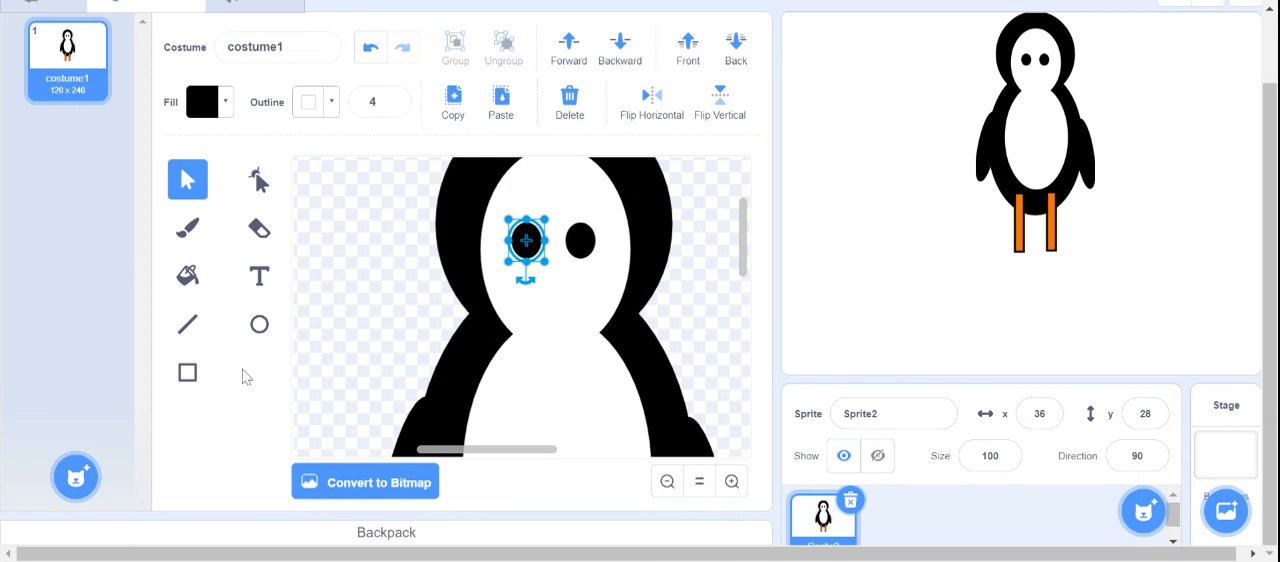
- Set the line's outline color to yellow-orange and draw a small downward-pointing triangular beak centred below the eyes
{"action": "left_click", "coordinate": [188, 326]}
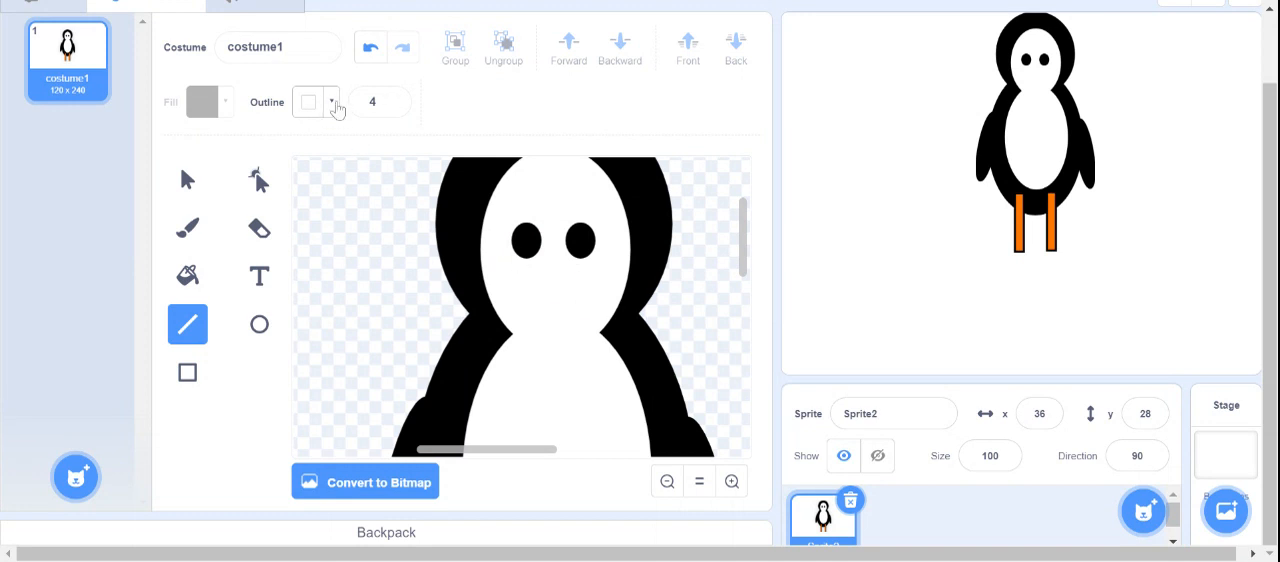
{"action": "left_click", "coordinate": [335, 109]}
{"action": "left_click_drag", "start_coordinate": [257, 275], "coordinate": [416, 294]}
{"action": "left_click", "coordinate": [248, 212]}
{"action": "left_click", "coordinate": [560, 292]}
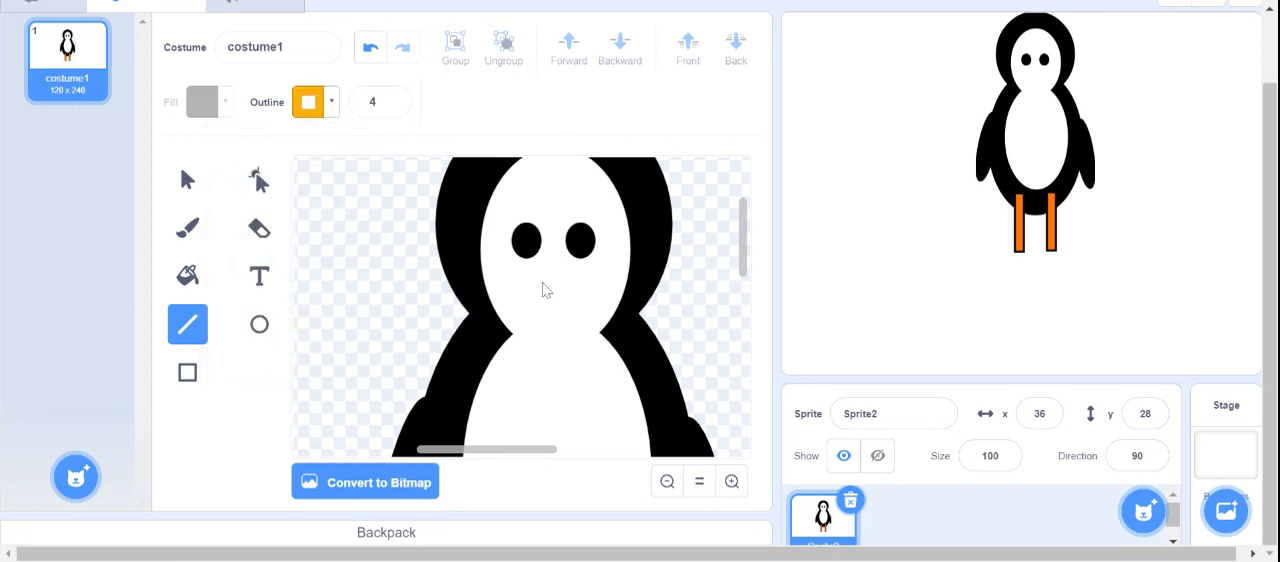
{"action": "mouse_move", "coordinate": [541, 283]}
{"action": "left_mouse_down"}
{"action": "mouse_move", "coordinate": [575, 289]}
{"action": "mouse_move", "coordinate": [563, 310]}
{"action": "mouse_move", "coordinate": [539, 279]}
{"action": "left_mouse_up"}
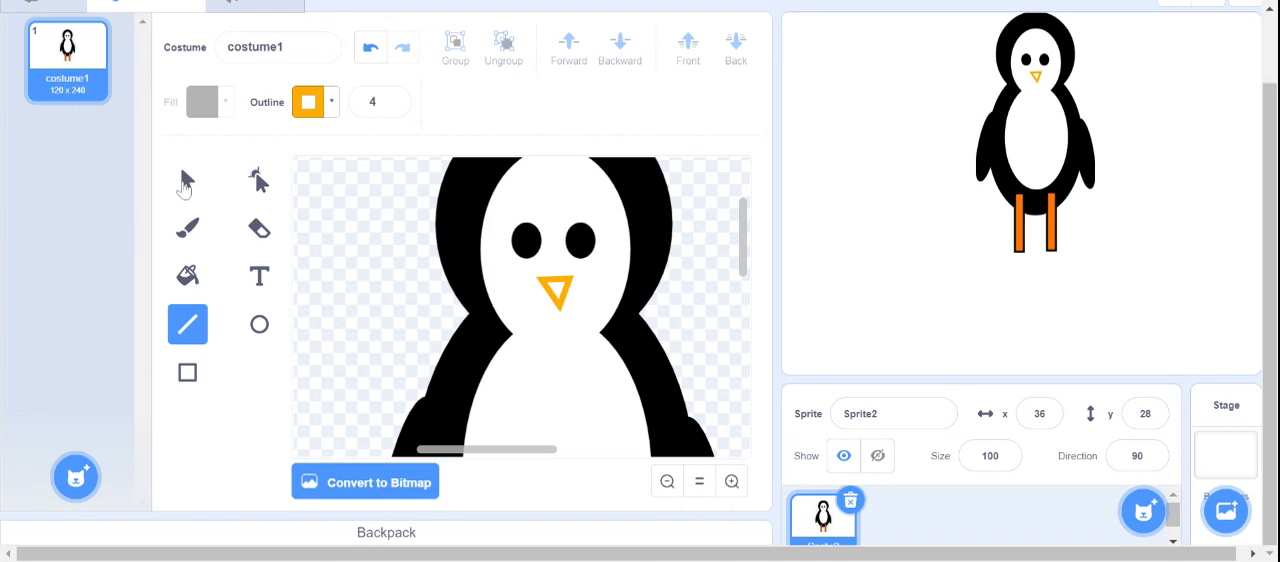
{"action": "left_click", "coordinate": [185, 182]}
{"action": "left_click", "coordinate": [553, 345]}
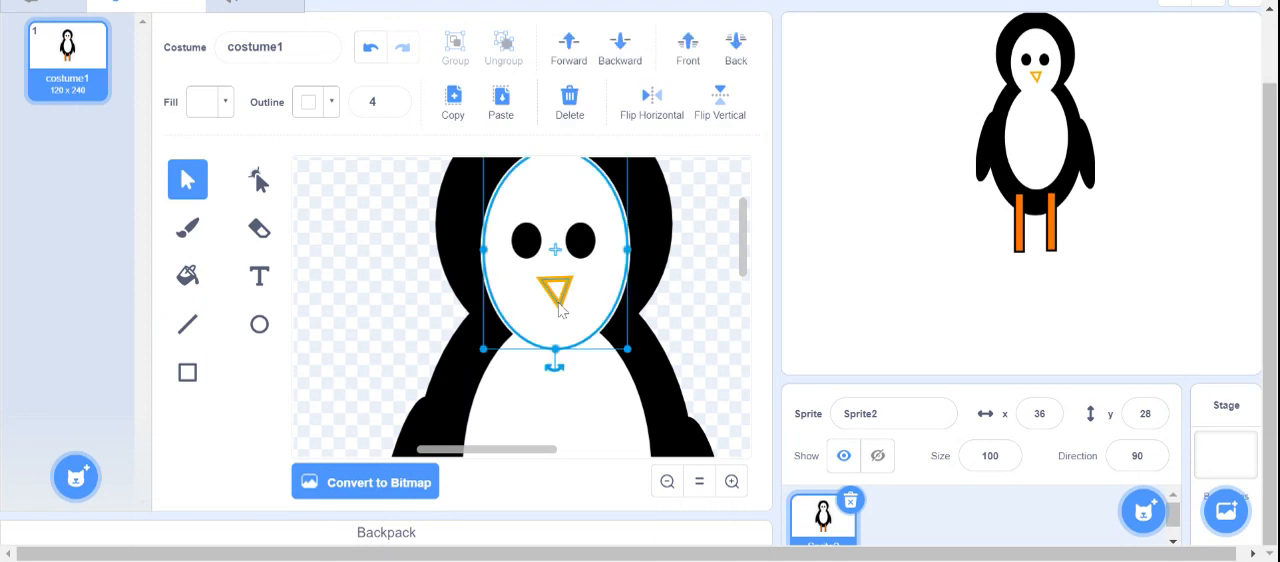
- Fill the triangular beak with solid yellow-orange at color 12, saturation 100 and brightness 100
{"action": "left_click", "coordinate": [555, 302]}
{"action": "left_click", "coordinate": [226, 101]}
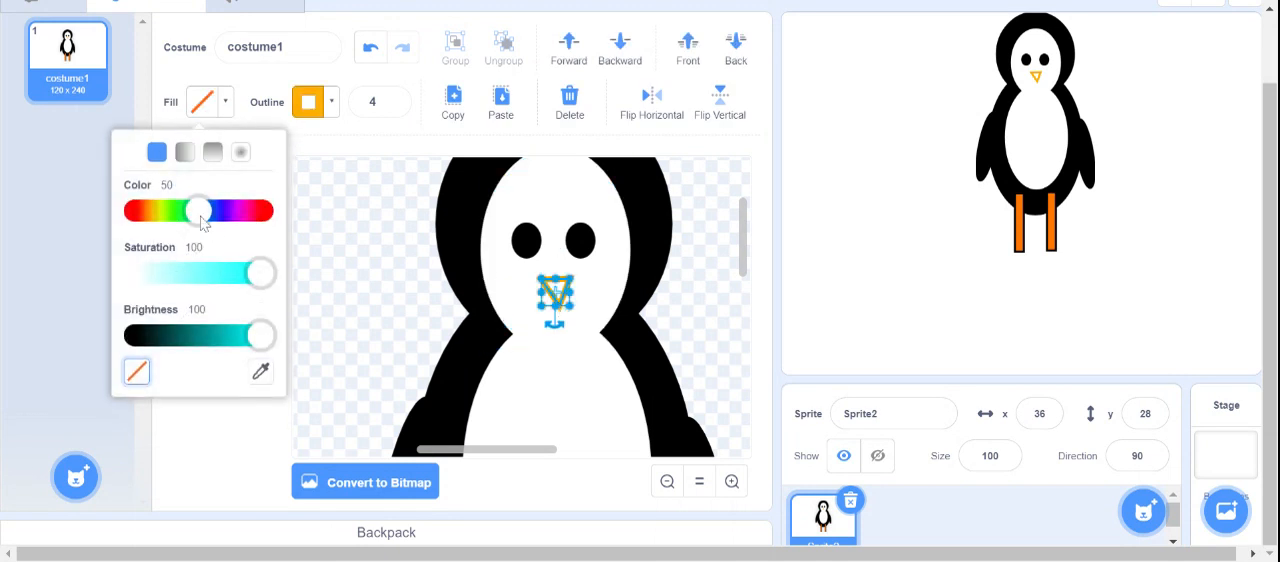
{"action": "left_click_drag", "start_coordinate": [205, 212], "coordinate": [154, 220]}
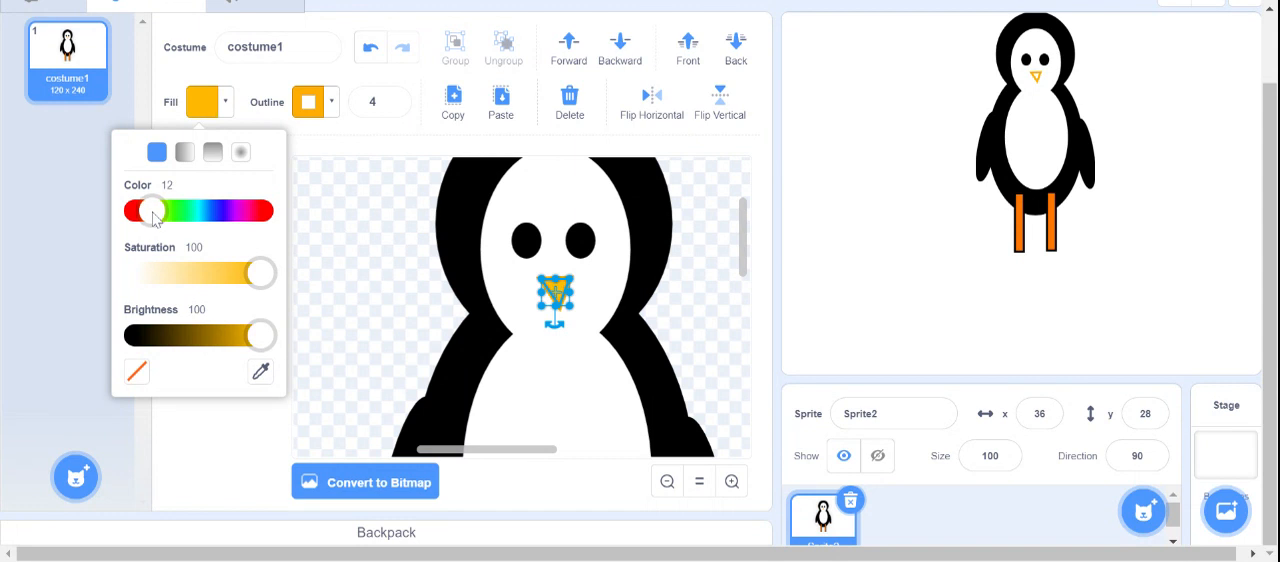
{"action": "left_click", "coordinate": [727, 254]}
- Rename the finished penguin sprite as Penguin
{"action": "left_click", "coordinate": [667, 484]}
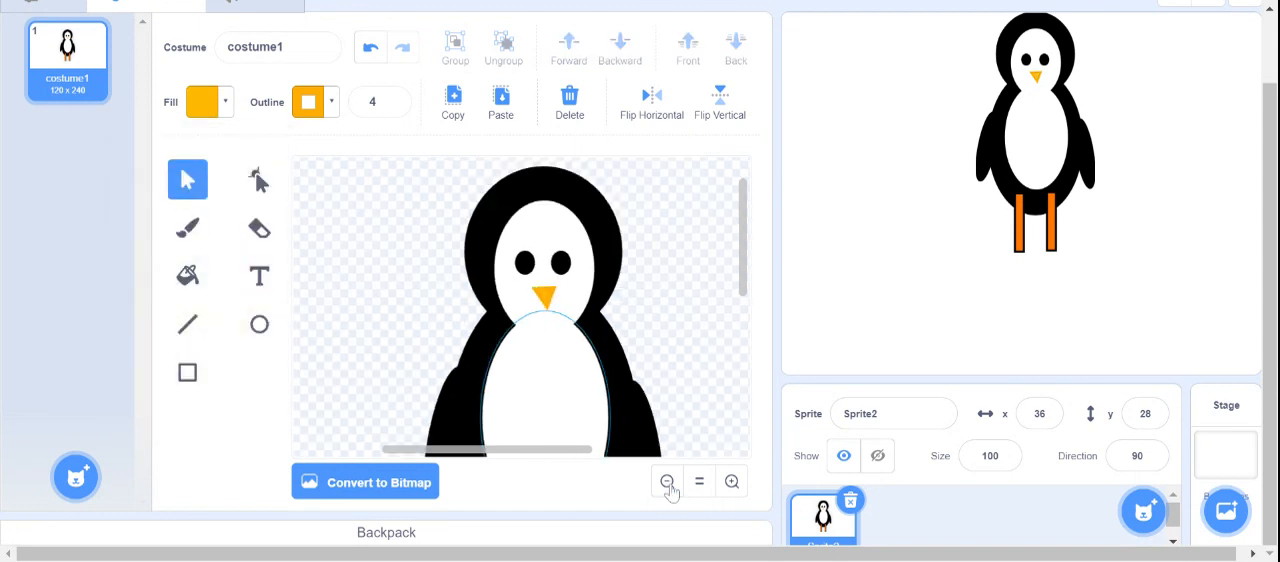
{"action": "left_click", "coordinate": [668, 484]}
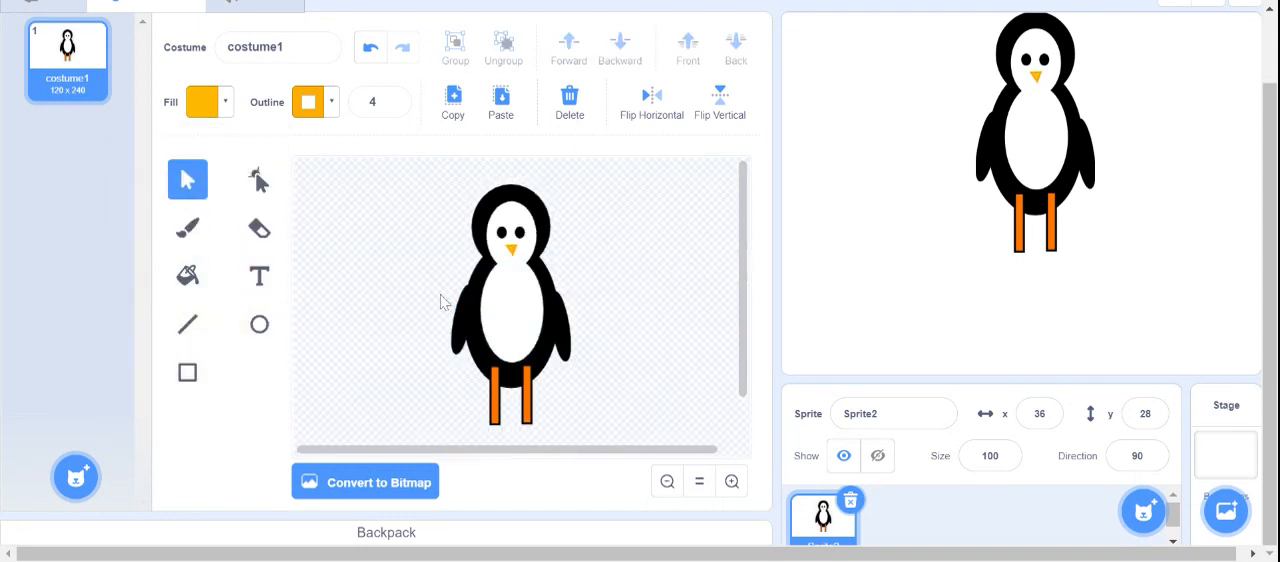
{"action": "left_click", "coordinate": [845, 410]}
{"action": "type", "text": "Penguin"}
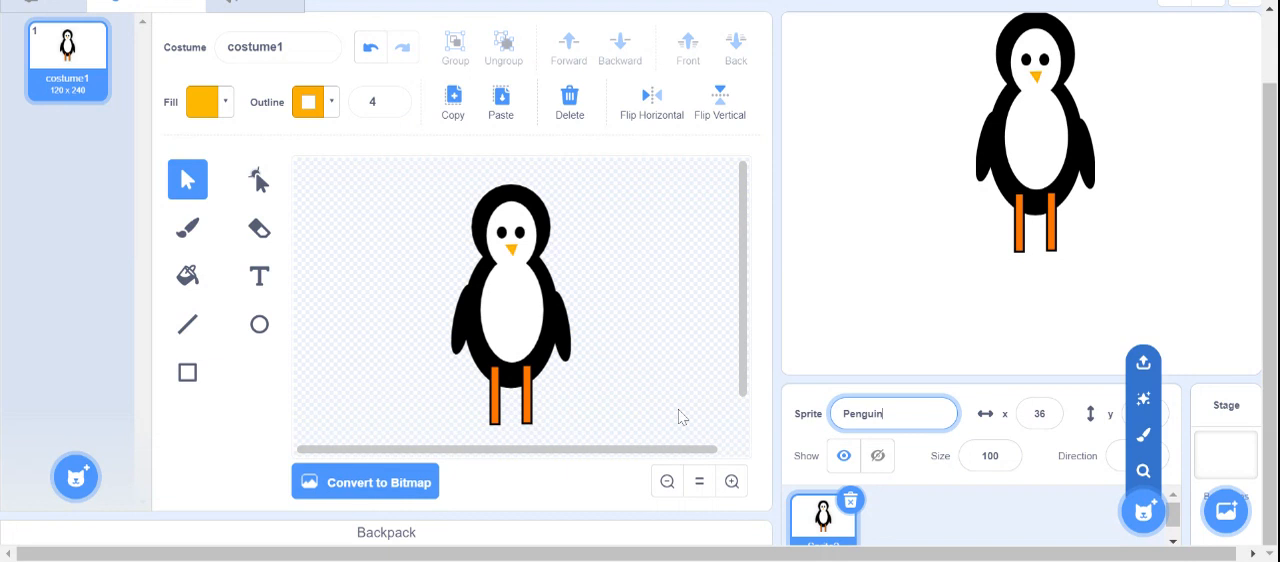
{"action": "left_click", "coordinate": [691, 361]}
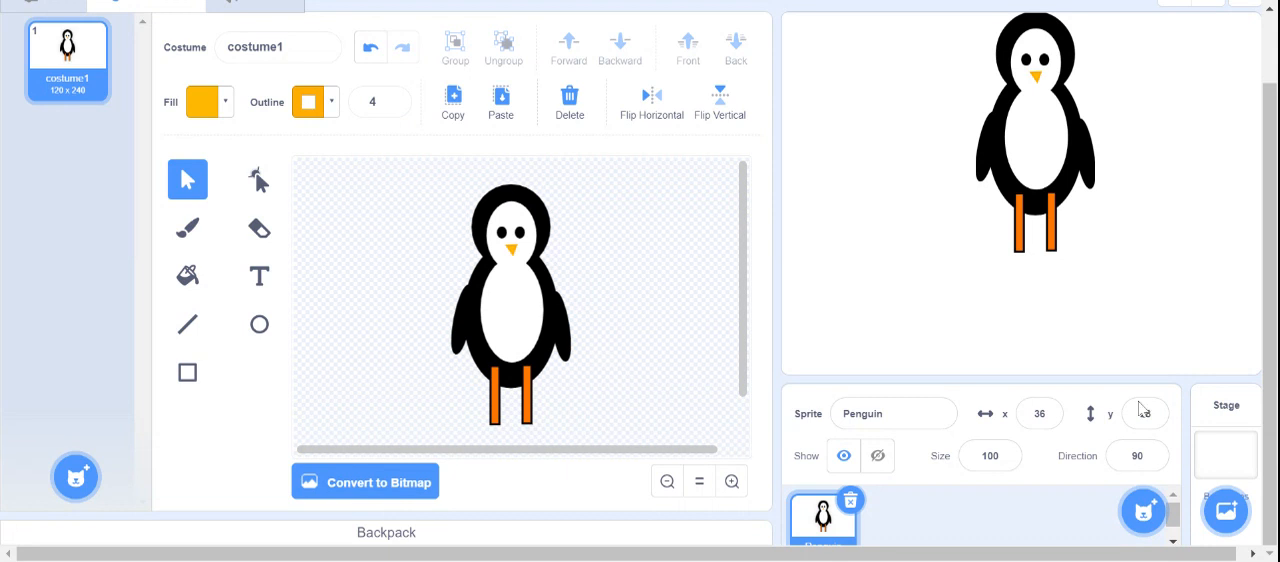
{"action": "mouse_move", "coordinate": [1143, 510]}
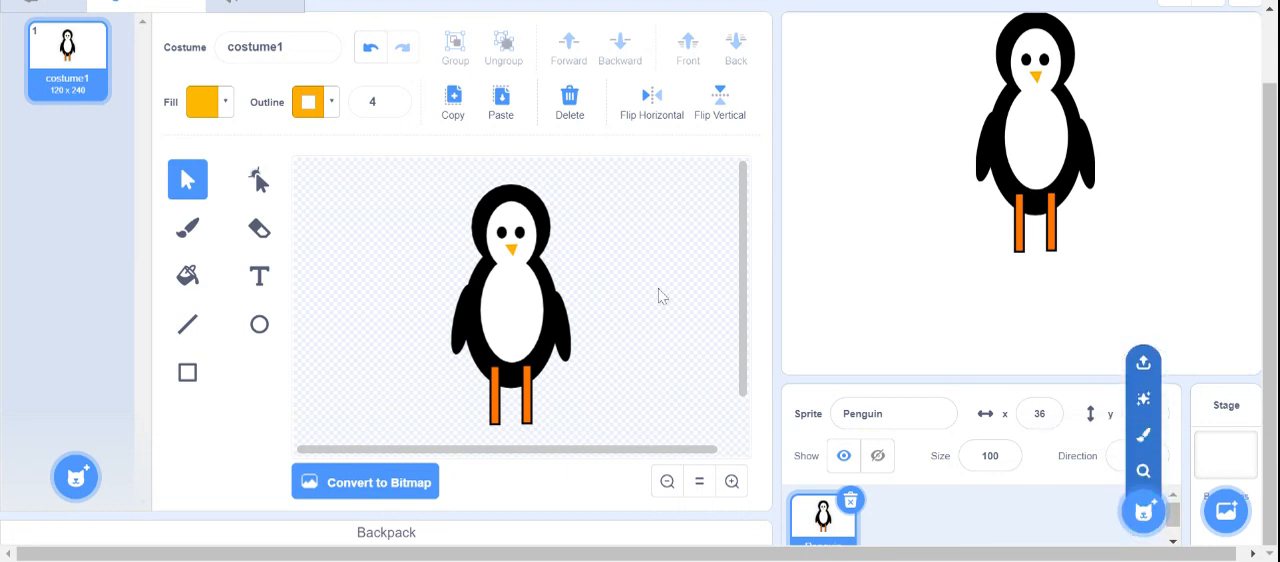